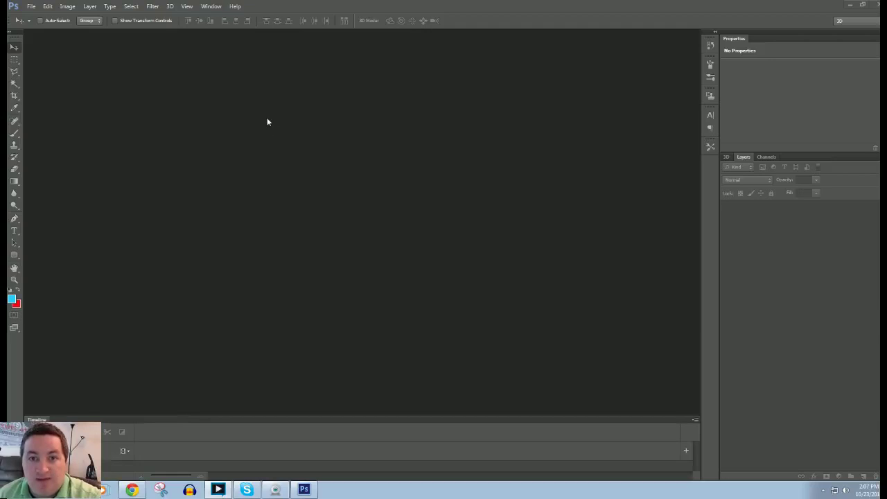
Create a new 1280×720 px, 300 ppi document named 'Video Overlay'.
left_click(32, 7)
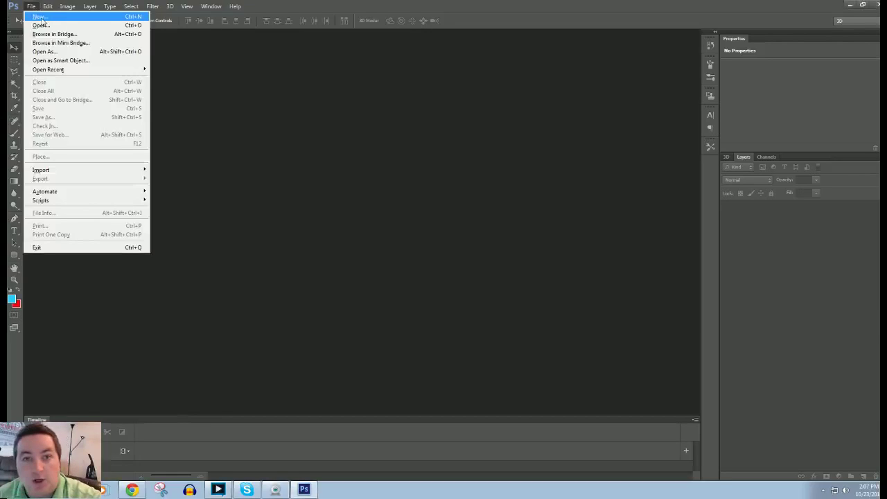
left_click(42, 19)
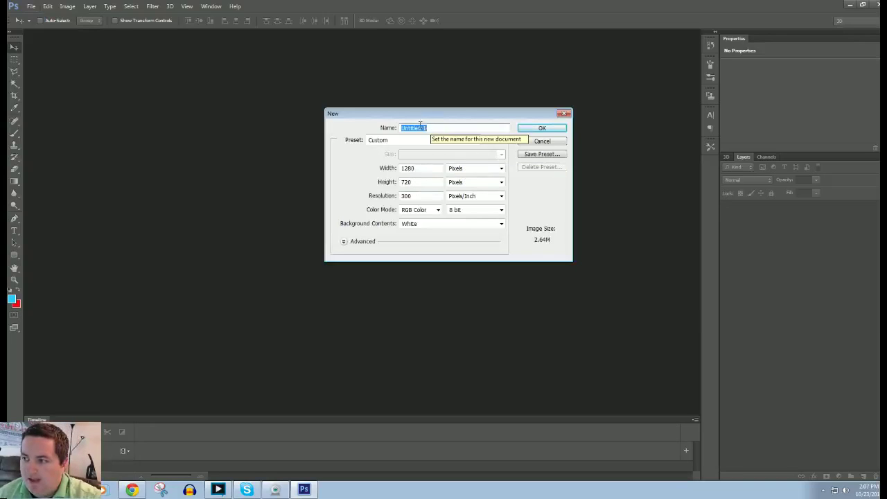
type("Vi")
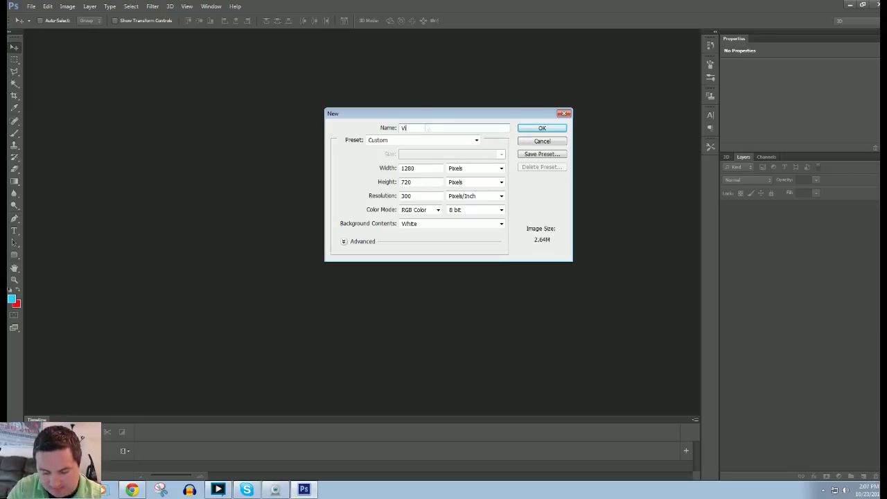
type("deo Overlay")
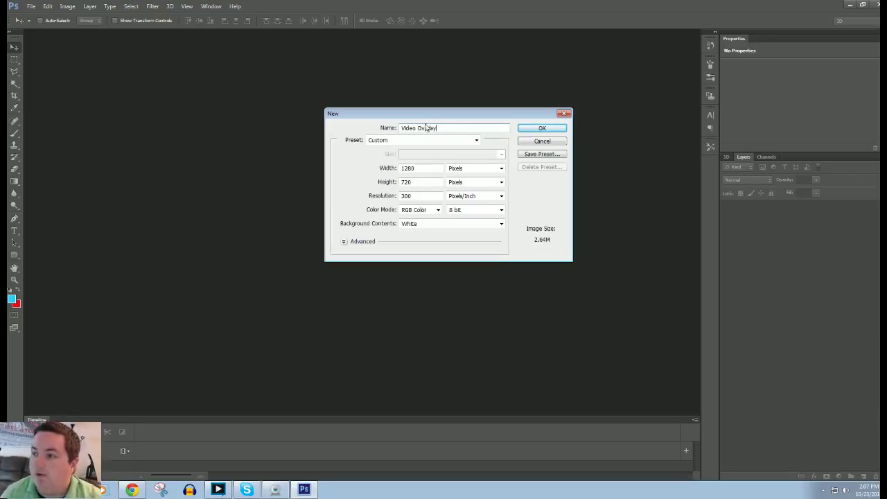
left_click(389, 168)
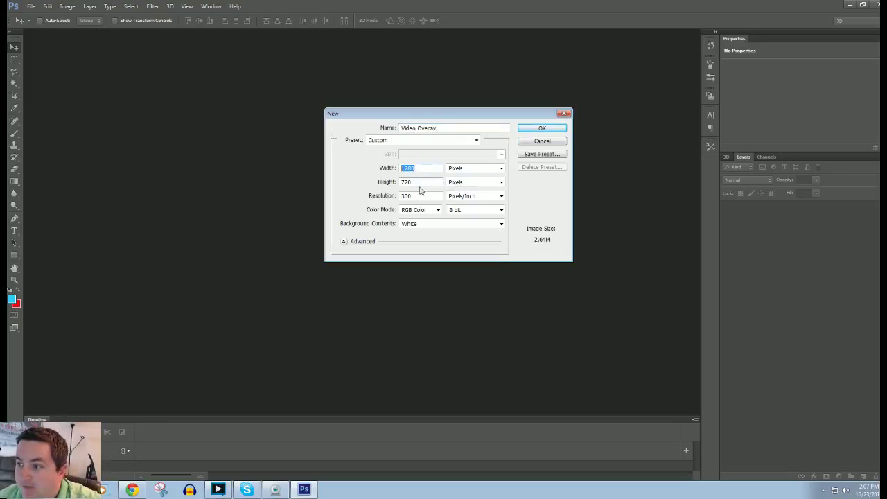
key("Tab")
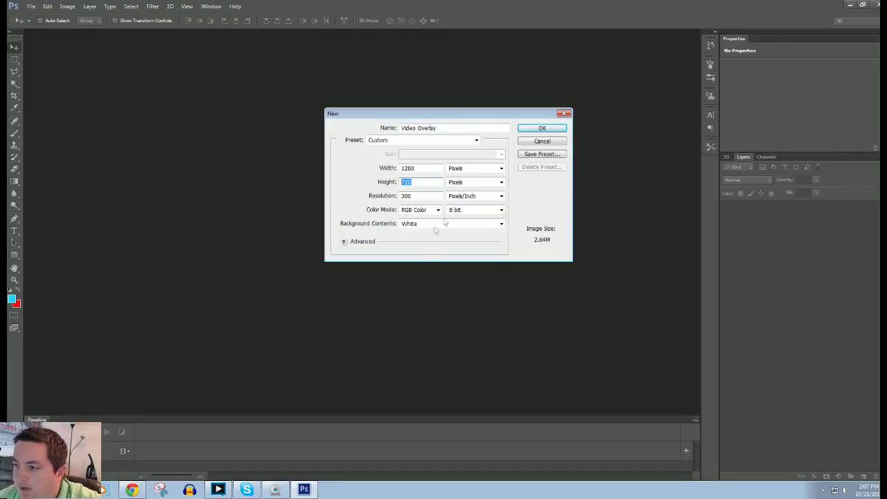
key("Tab")
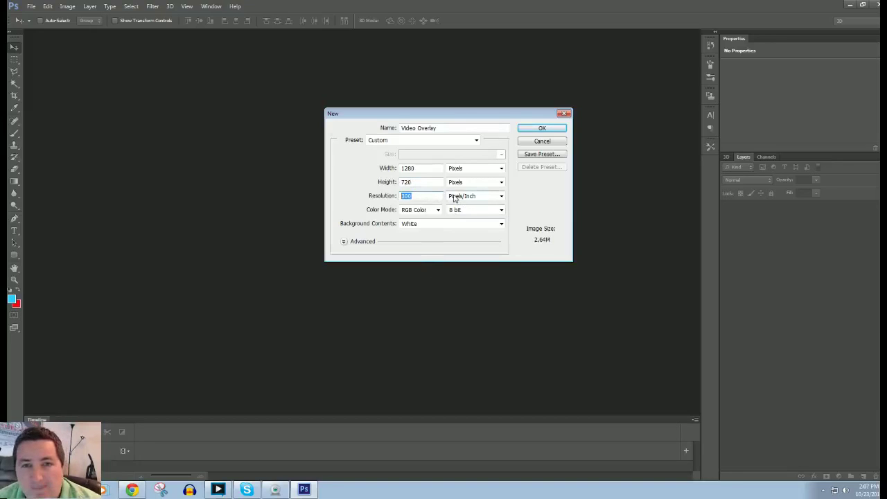
left_click(543, 131)
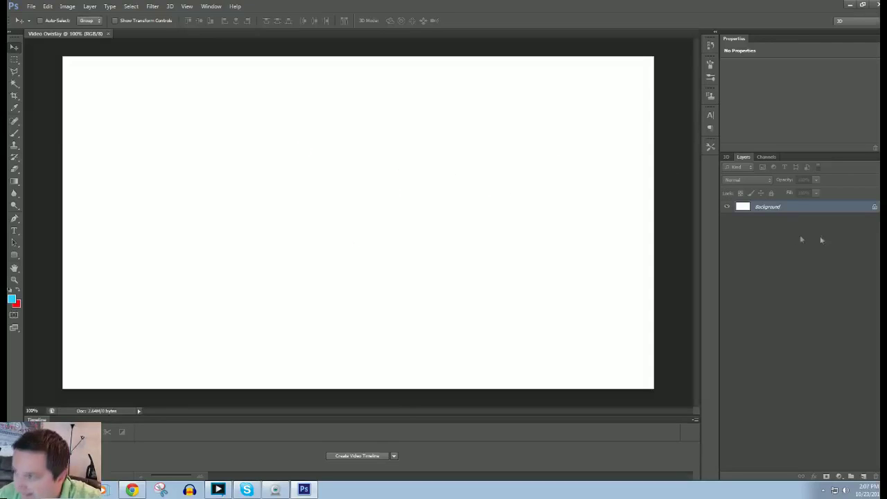
Convert Background to Layer 0, add an empty Layer 1, and hide Layer 0.
double_click(876, 208)
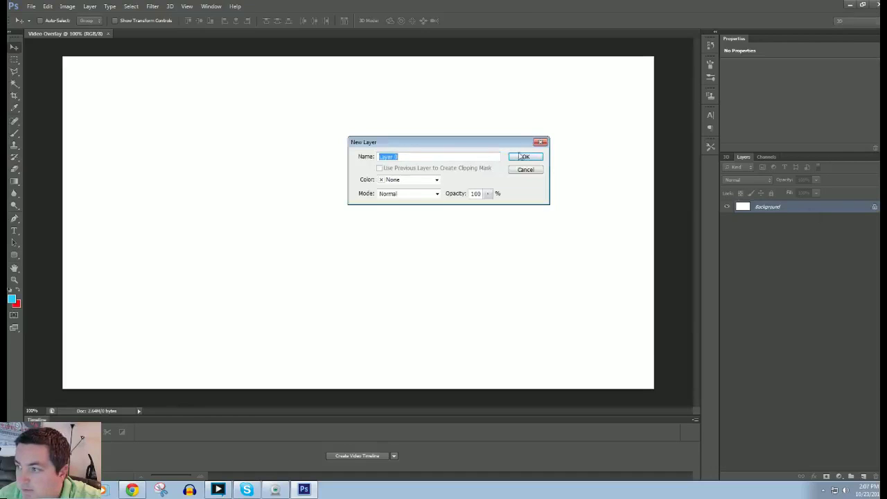
left_click(524, 157)
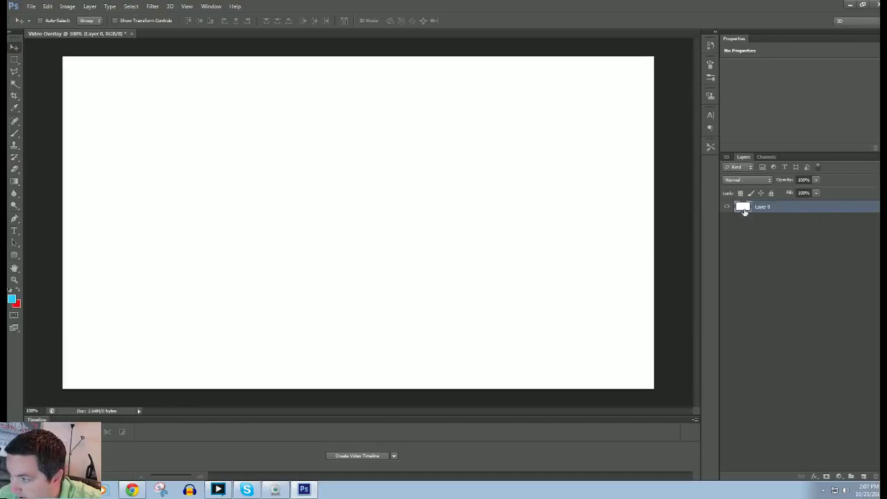
left_click(863, 477)
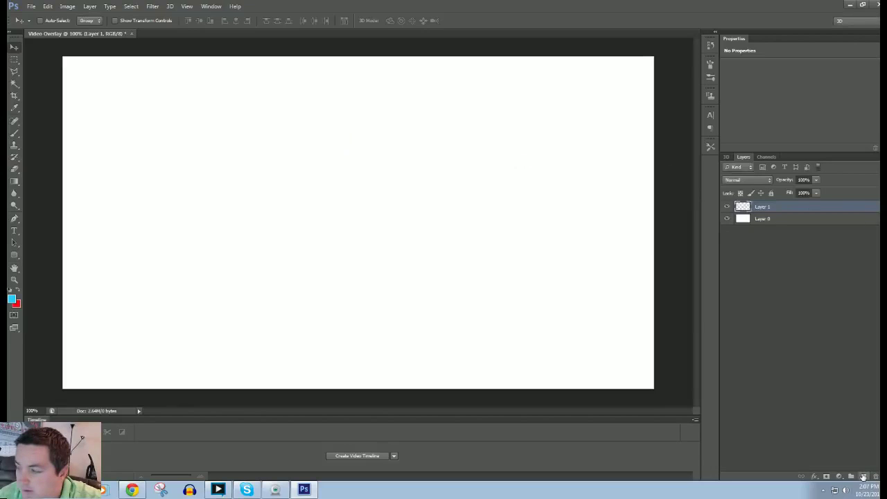
left_click(748, 219)
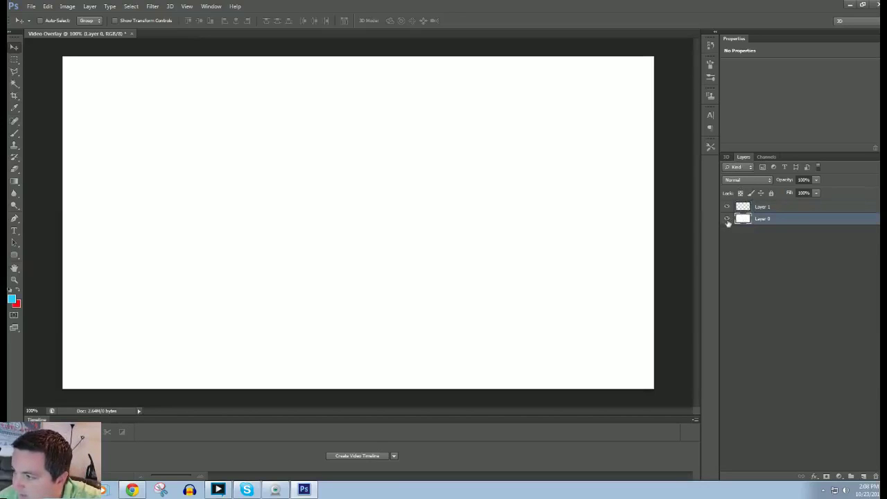
left_click(727, 219)
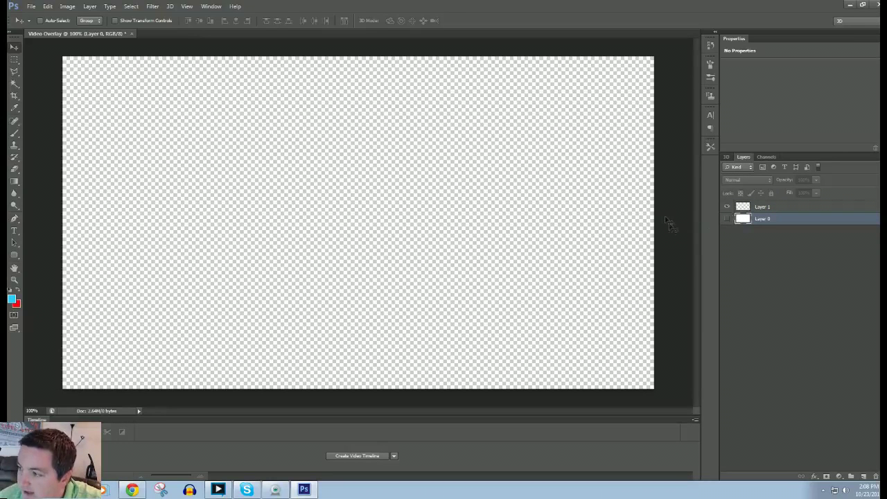
left_click(16, 256)
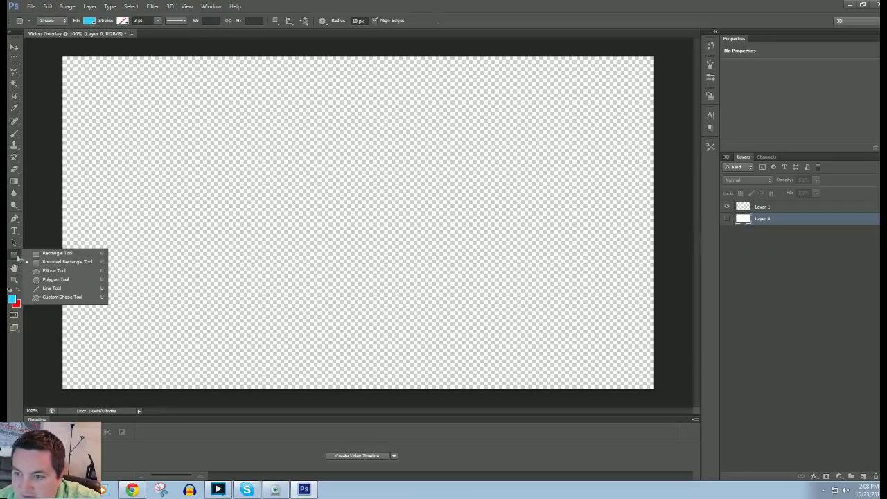
Draw a cyan 361×76 px rounded rectangle to the right of the canvas centre.
left_click(53, 263)
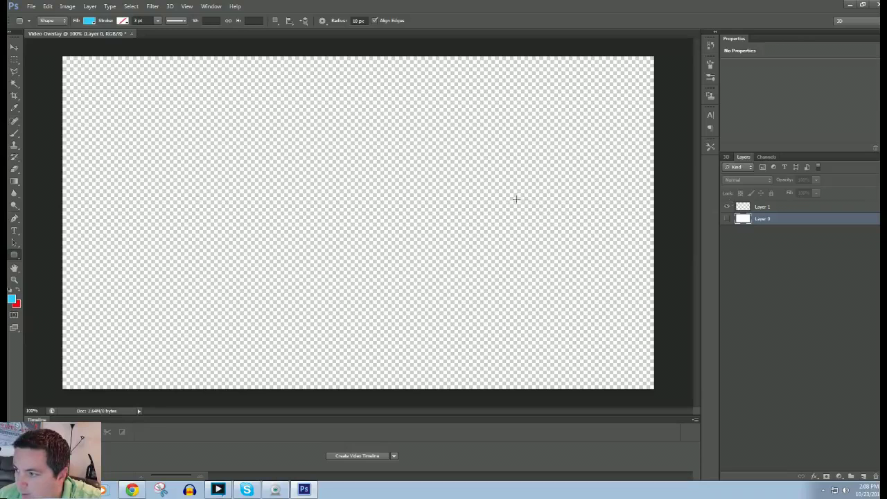
left_click_drag(481, 228, 647, 260)
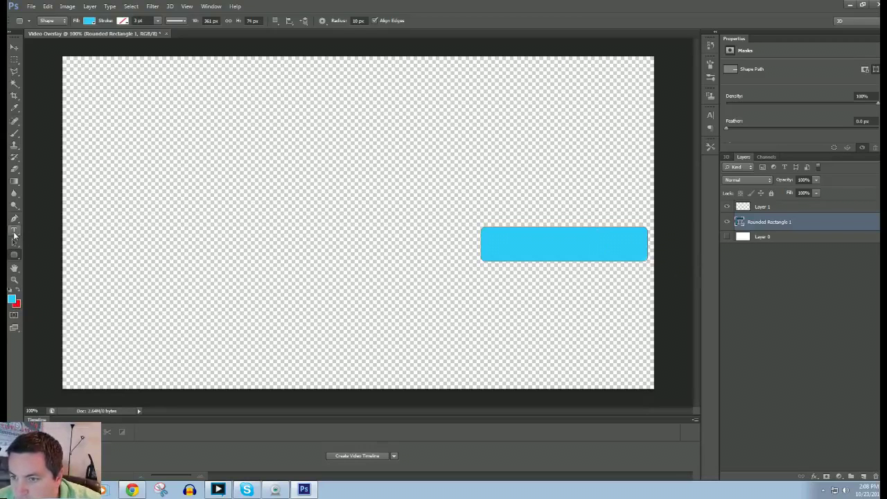
Add orange 8 pt text 'Please Leave a Like and Comment!!' inside the cyan banner.
left_click(14, 234)
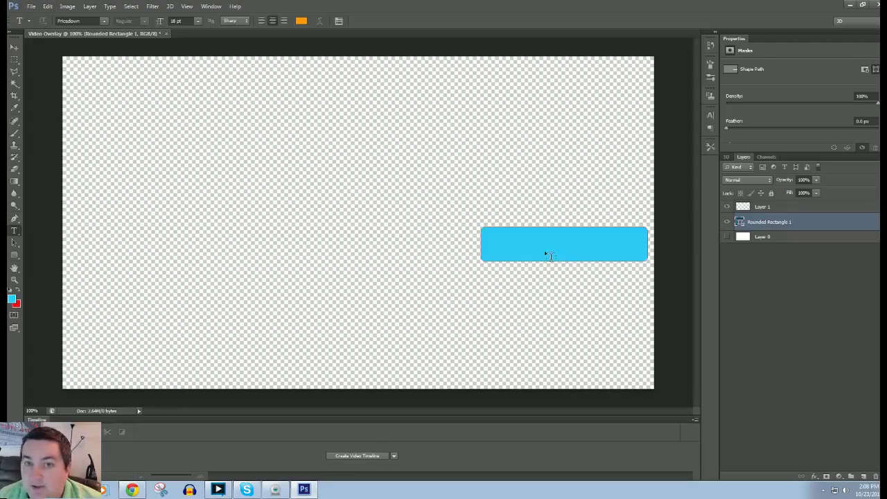
left_click(493, 248)
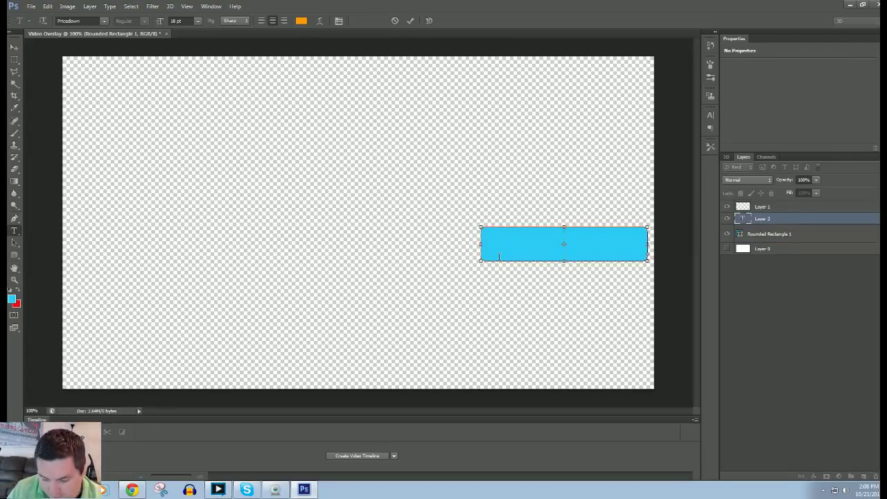
type("Please ")
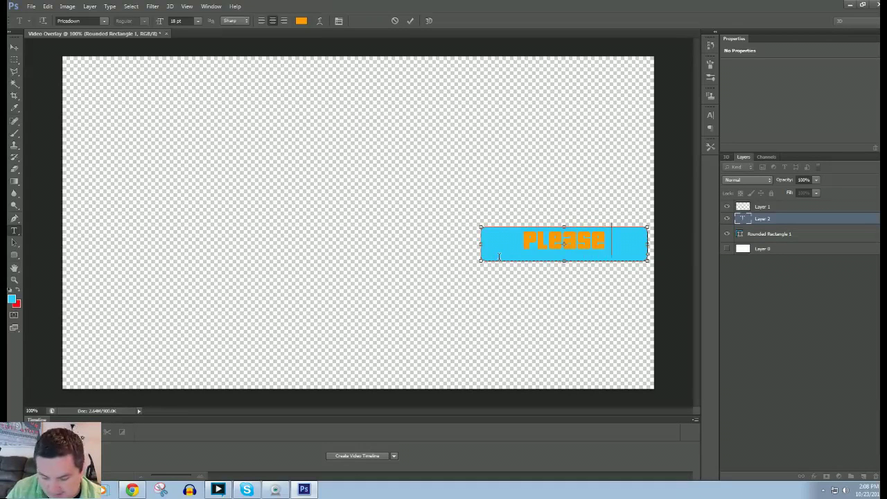
type("leave")
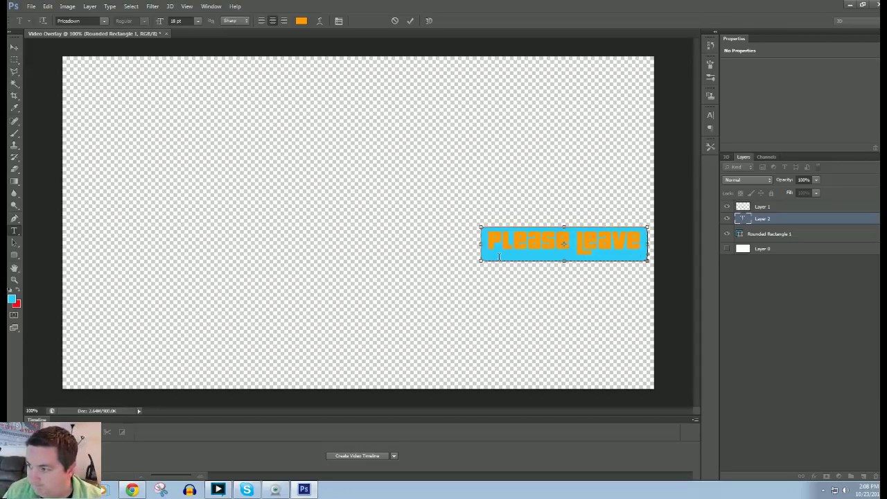
key("ctrl+a")
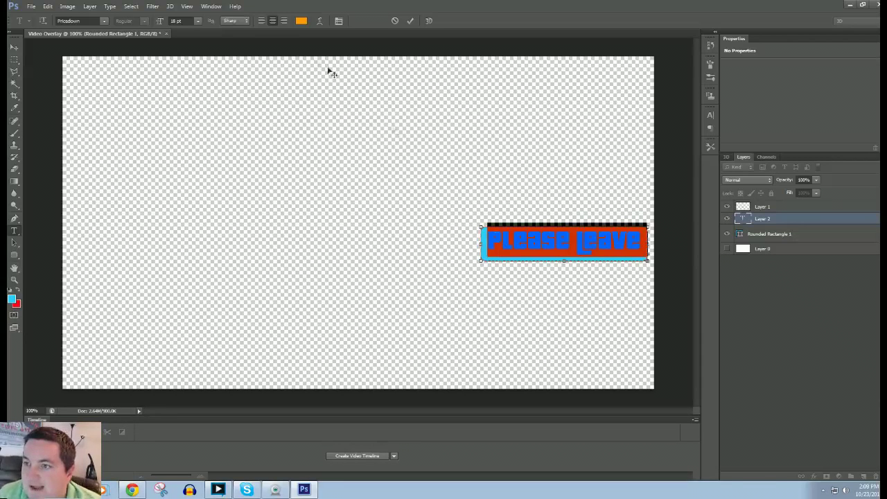
left_click(198, 21)
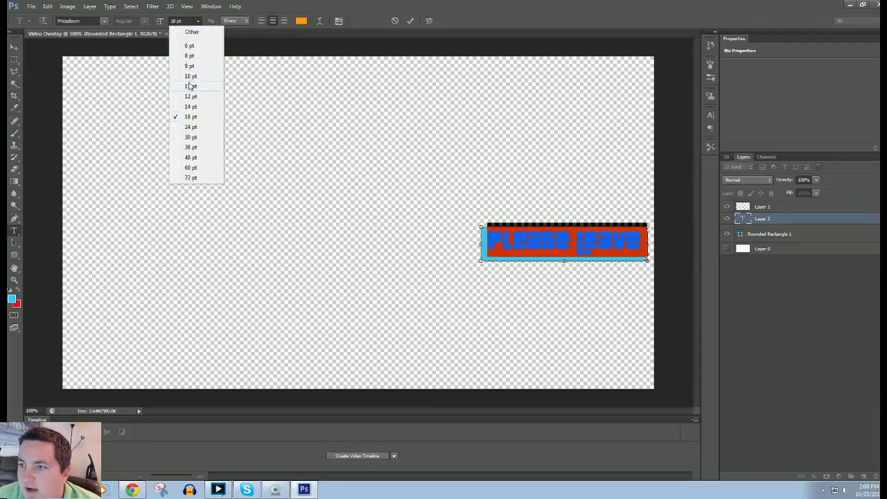
left_click(189, 56)
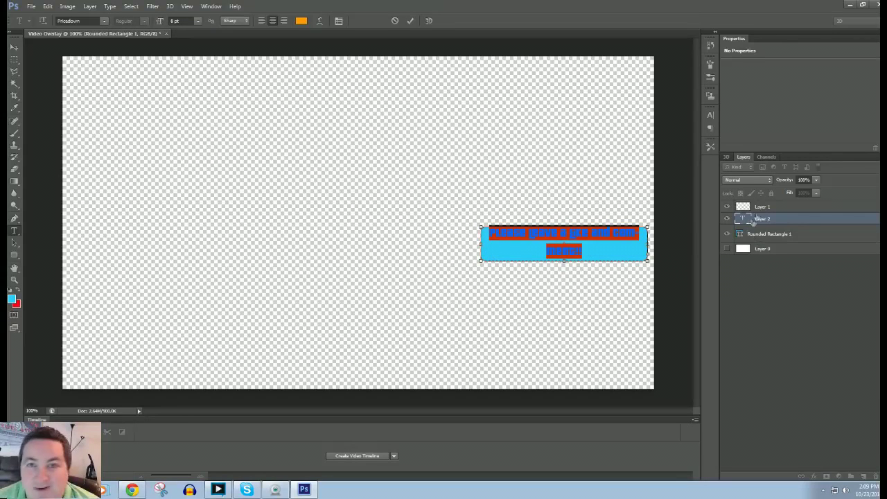
left_click(742, 208)
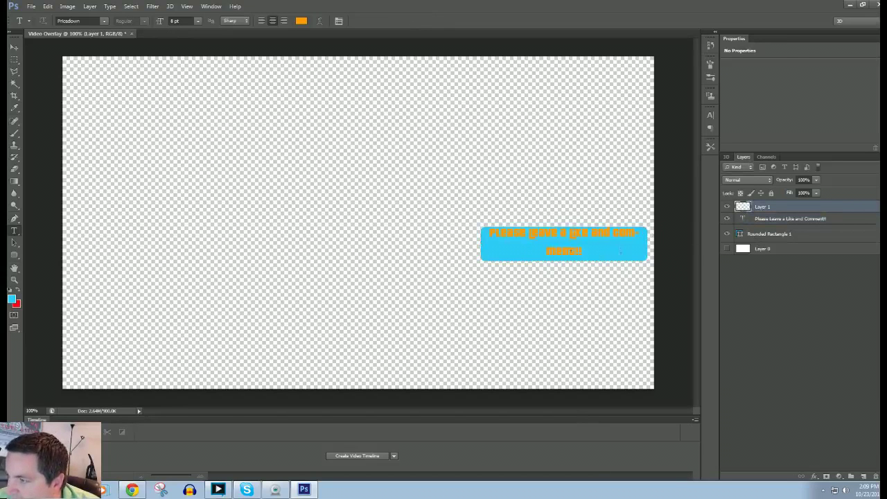
Open Layer Style for the text layer and enable Bevel & Emboss, Contour and Stroke.
left_click(743, 219)
left_click(815, 477)
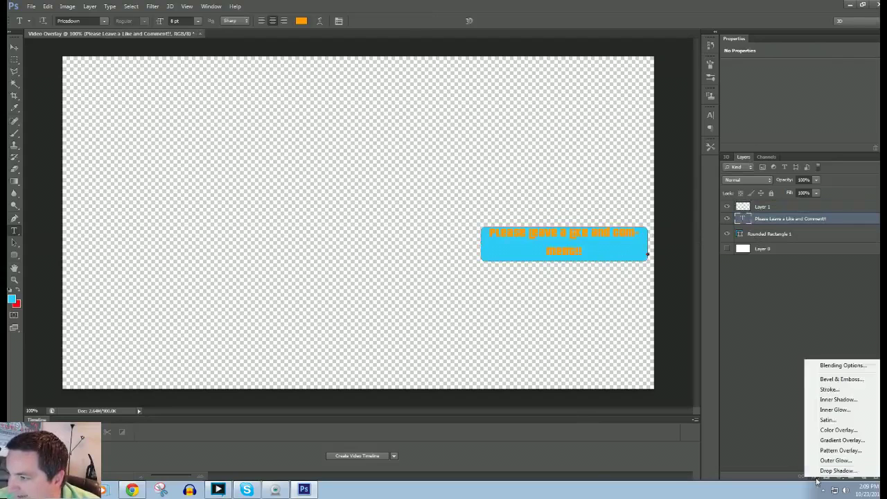
left_click(778, 385)
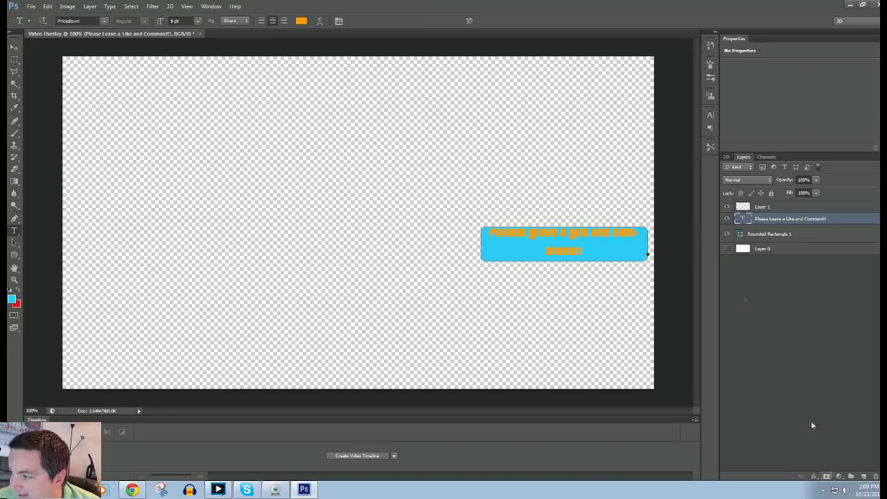
left_click(815, 478)
left_click(842, 366)
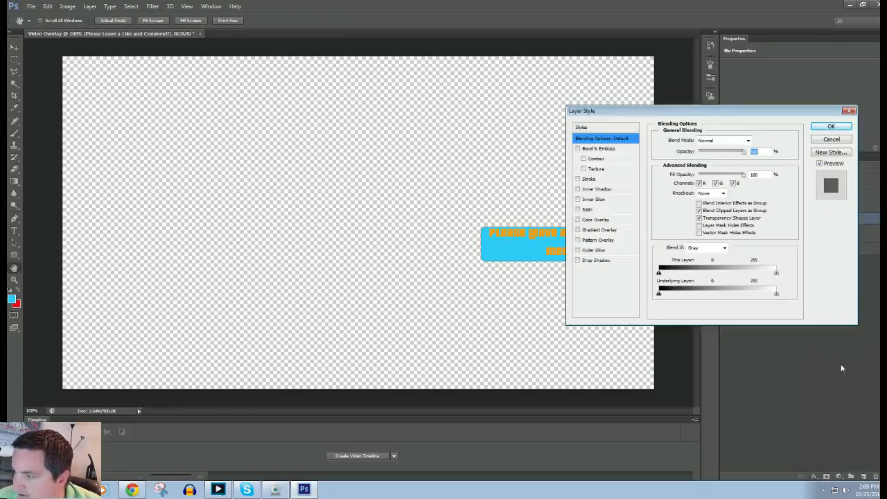
left_click(577, 149)
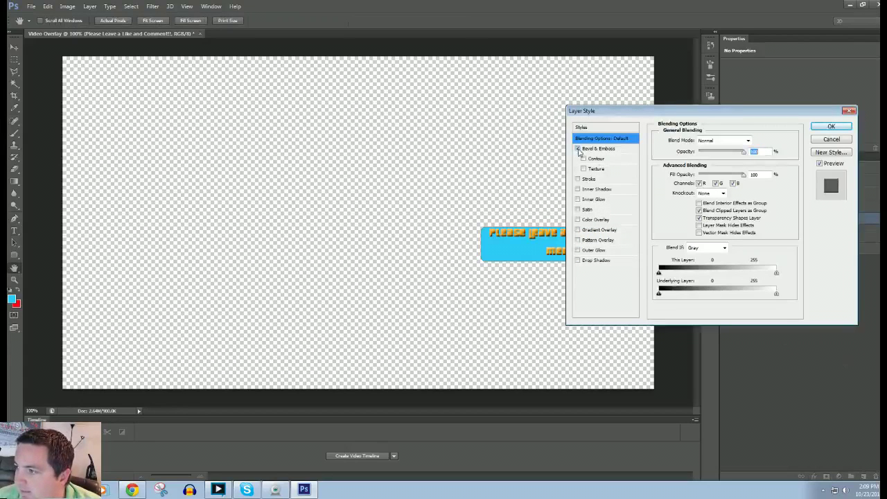
left_click(583, 159)
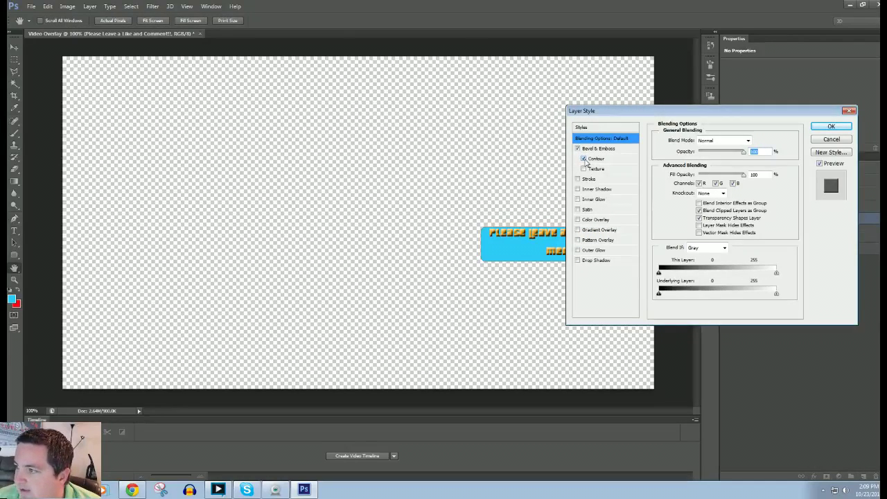
left_click(579, 180)
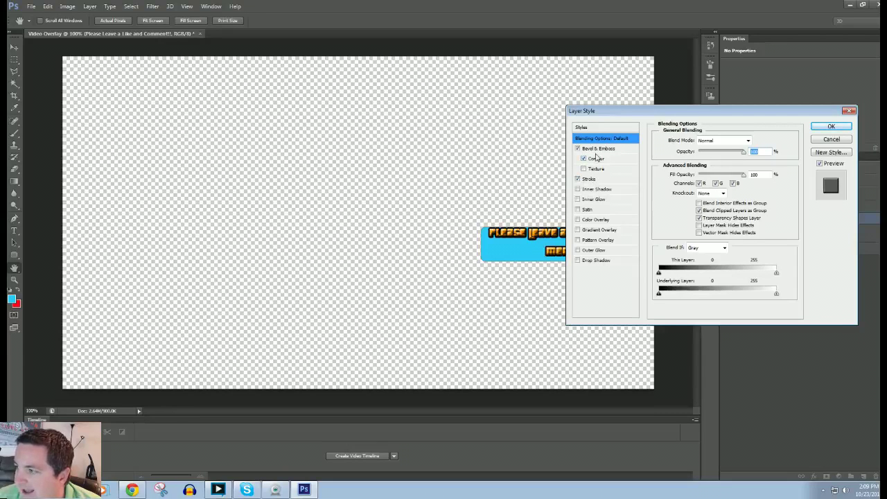
Toggle the bevel and its contour on and off to compare the text's look.
left_click(598, 149)
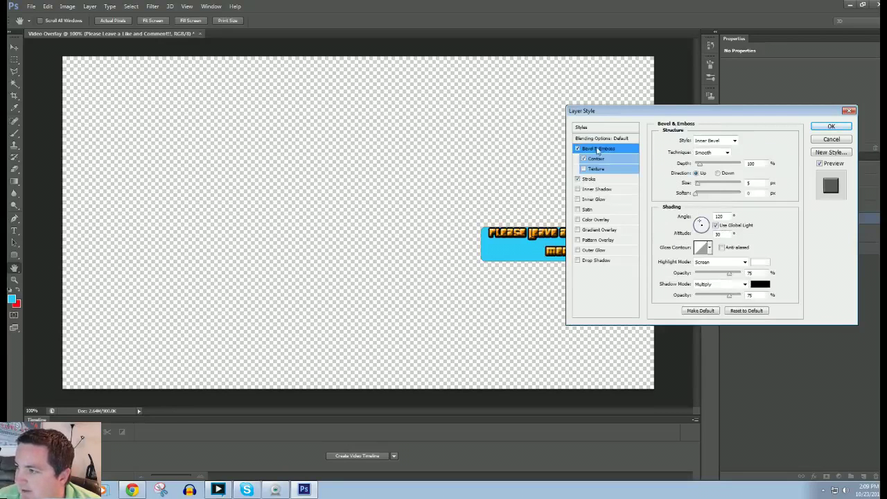
left_click(583, 159)
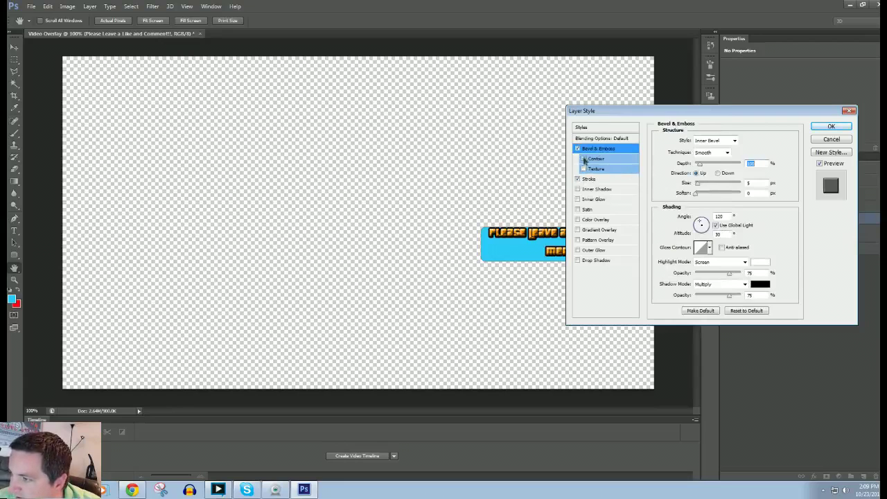
left_click(577, 148)
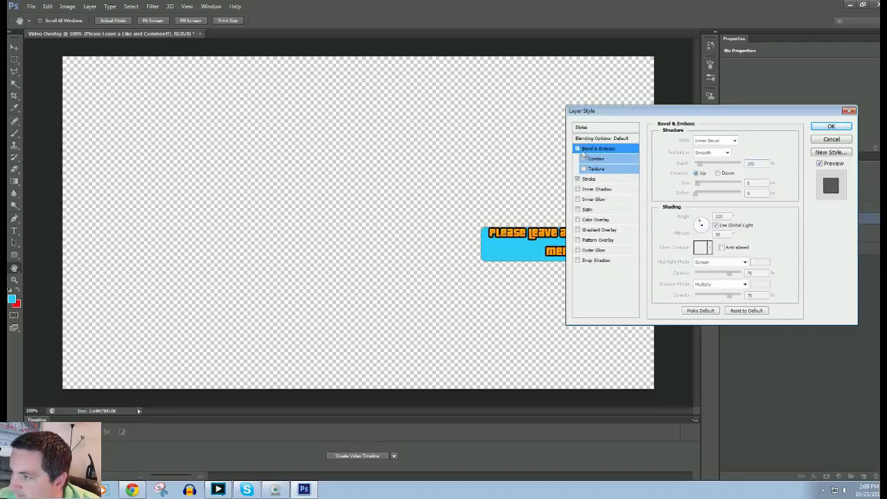
left_click(584, 158)
left_click(584, 159)
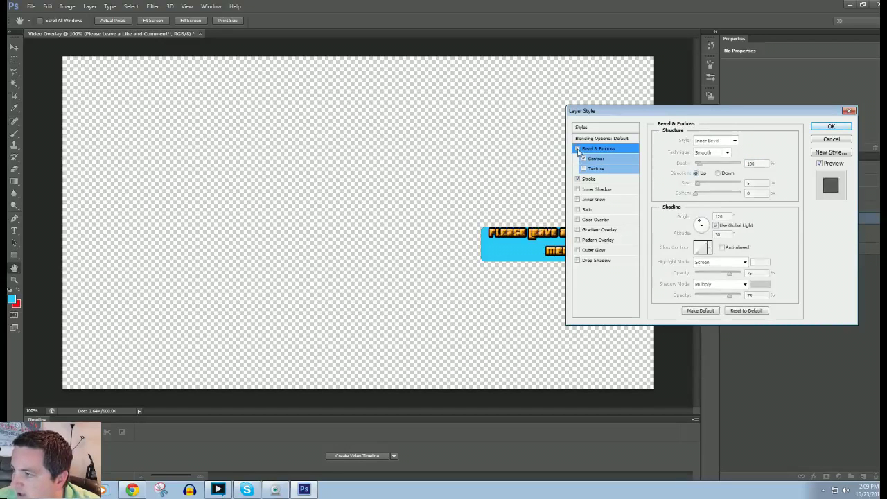
left_click(584, 158)
left_click(583, 159)
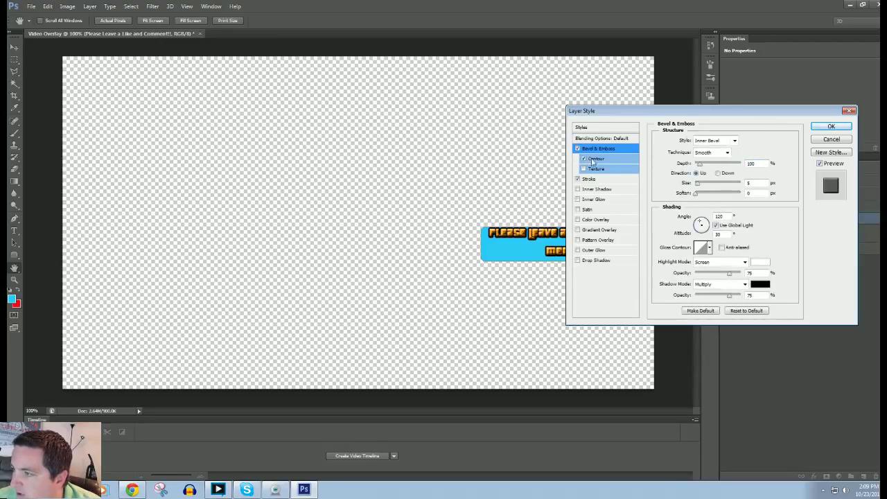
left_click(594, 159)
Lower the bevel contour range and try several contour presets.
left_click_drag(703, 159, 691, 160)
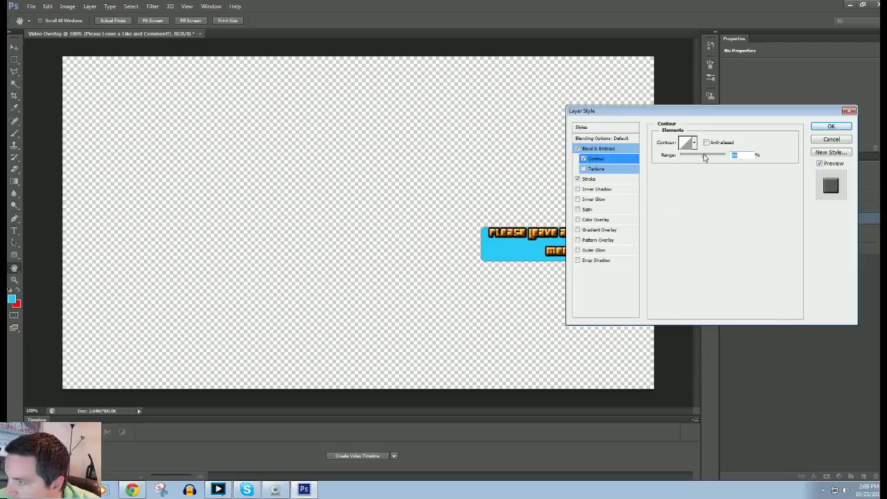
left_click(694, 143)
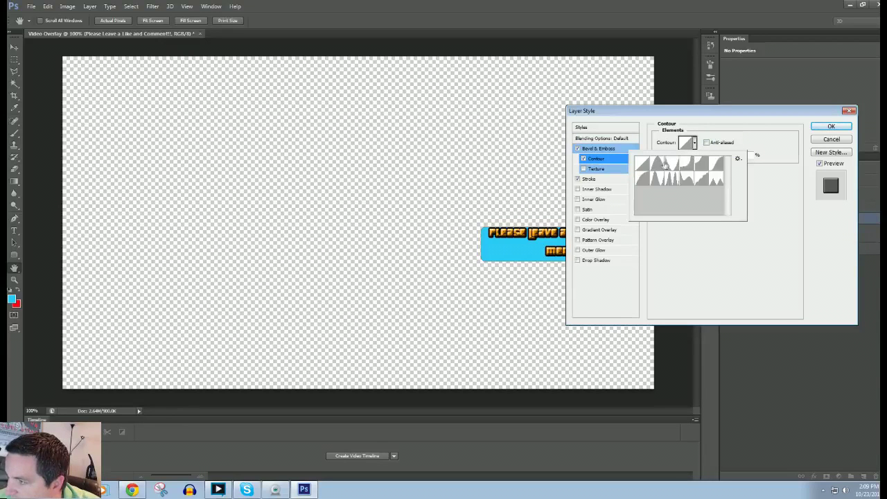
left_click(657, 163)
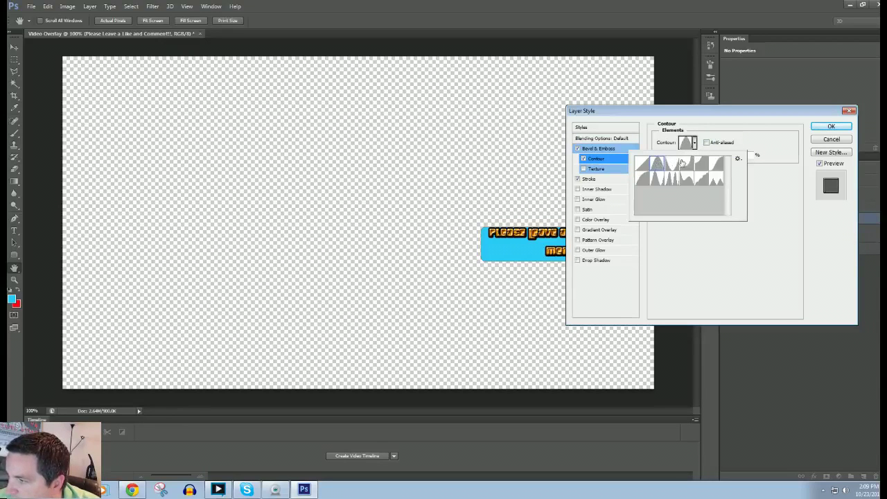
left_click(683, 164)
left_click(684, 117)
Remove the contour, set bevel Depth to 11, adjust Size, and apply the styles.
left_click_drag(683, 116, 273, 97)
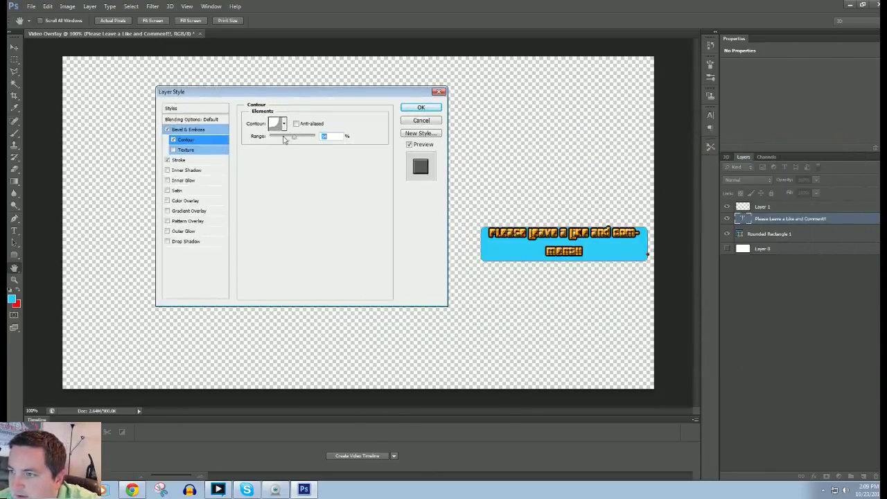
left_click(174, 140)
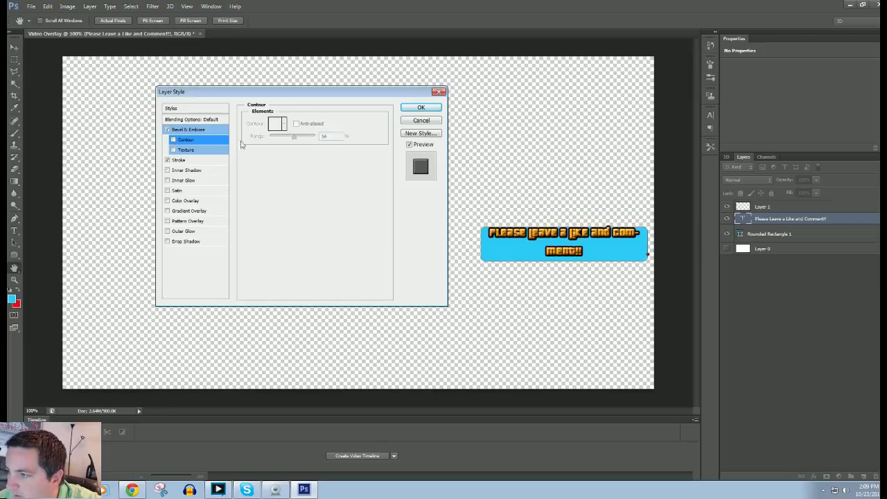
left_click(197, 129)
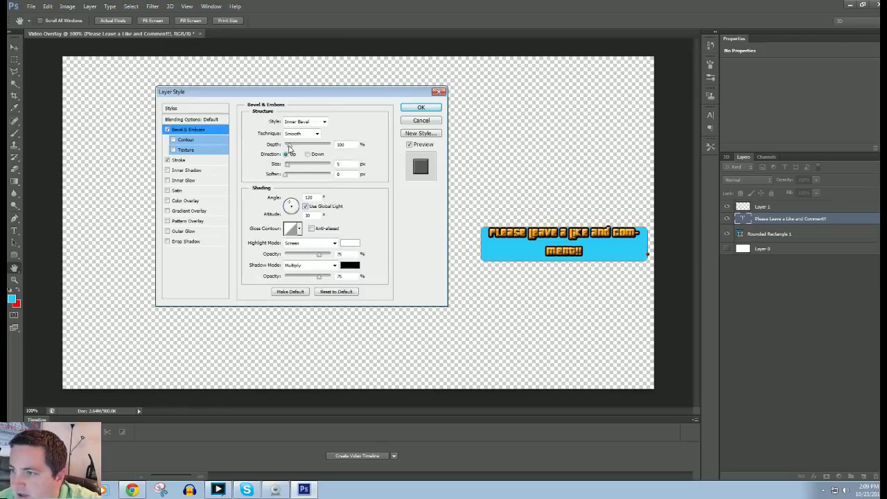
left_click_drag(289, 148, 286, 149)
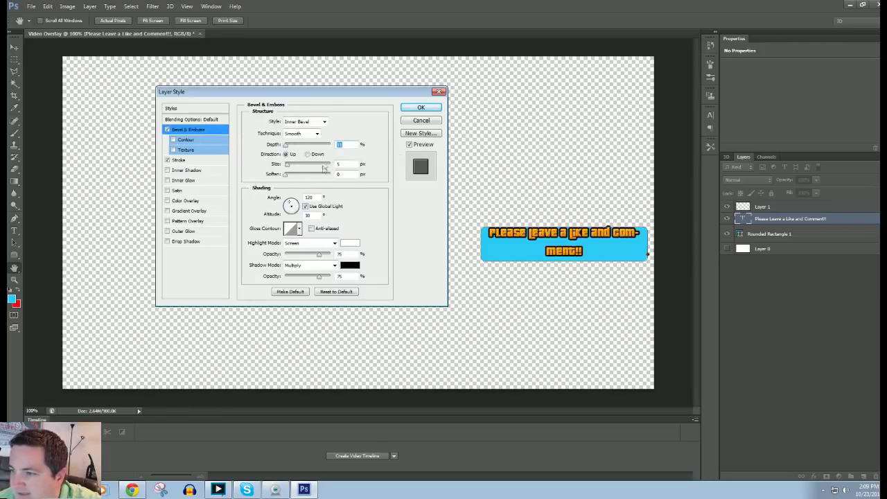
left_click_drag(289, 165, 303, 168)
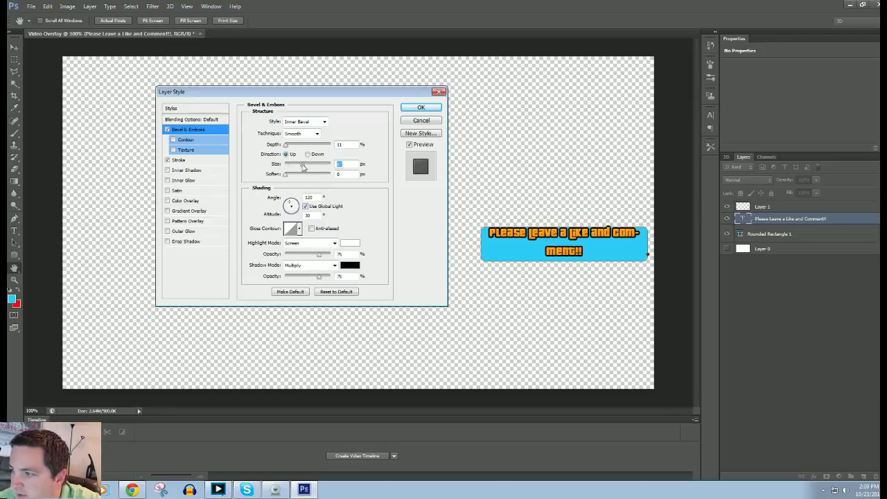
left_click(420, 109)
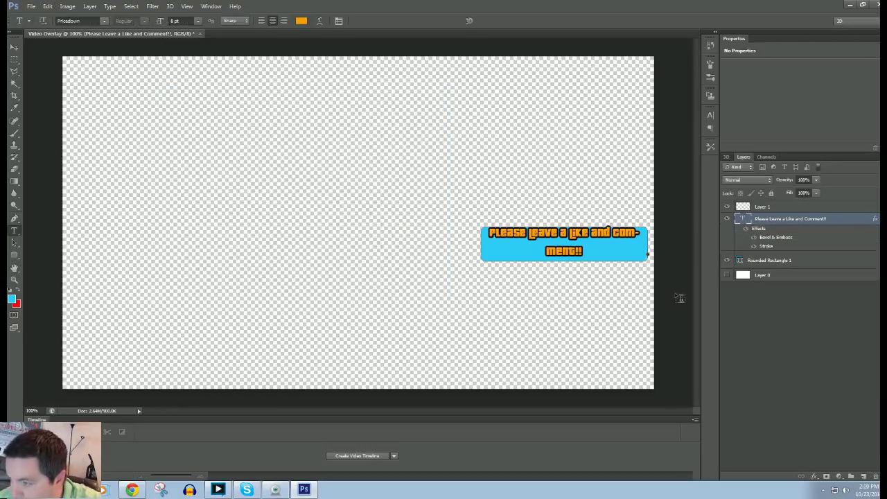
Break the banner text after 'Like' so 'and Comment!!' sits on a second line.
double_click(743, 219)
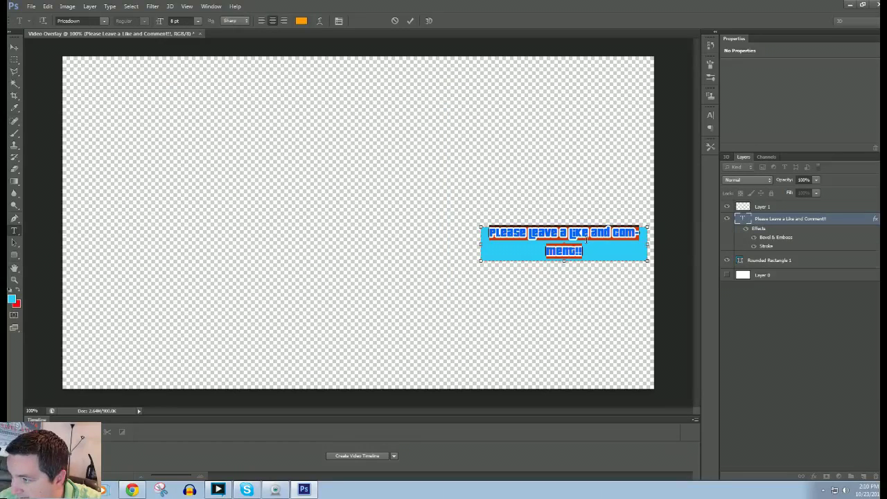
left_click(589, 236)
key("Return")
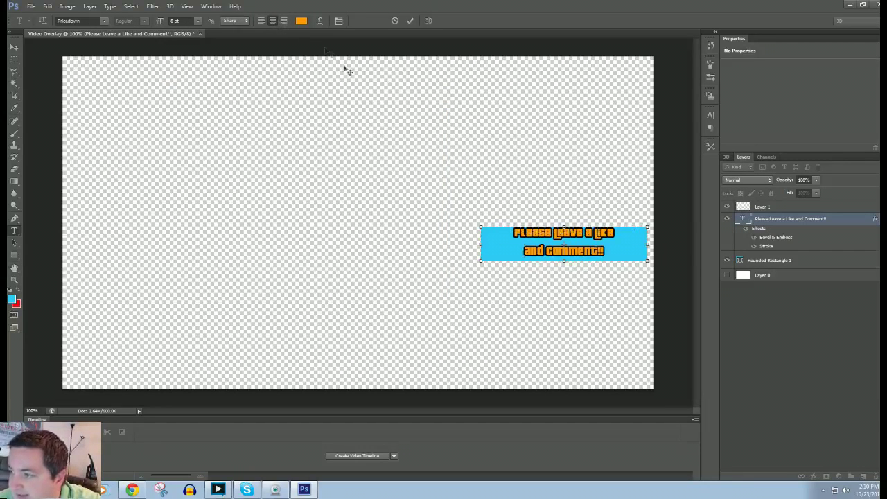
left_click(750, 206)
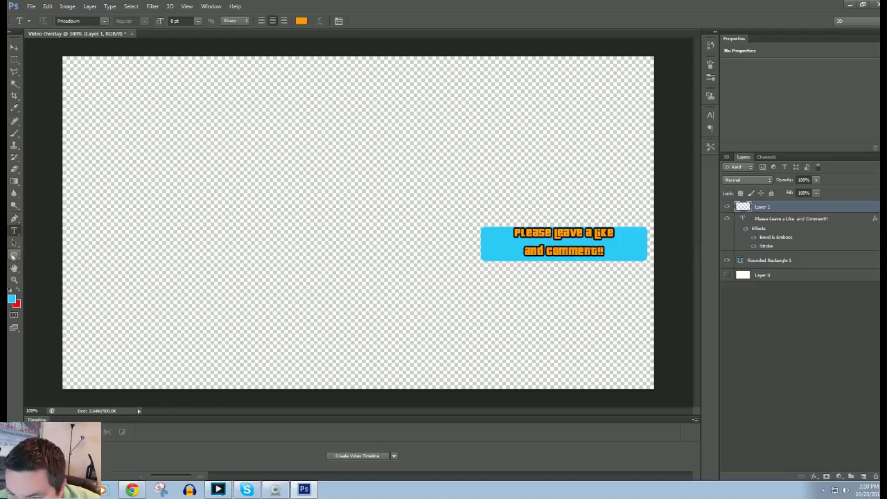
With the Ellipse tool, draw seven small cyan circles around the banner.
left_click(14, 255)
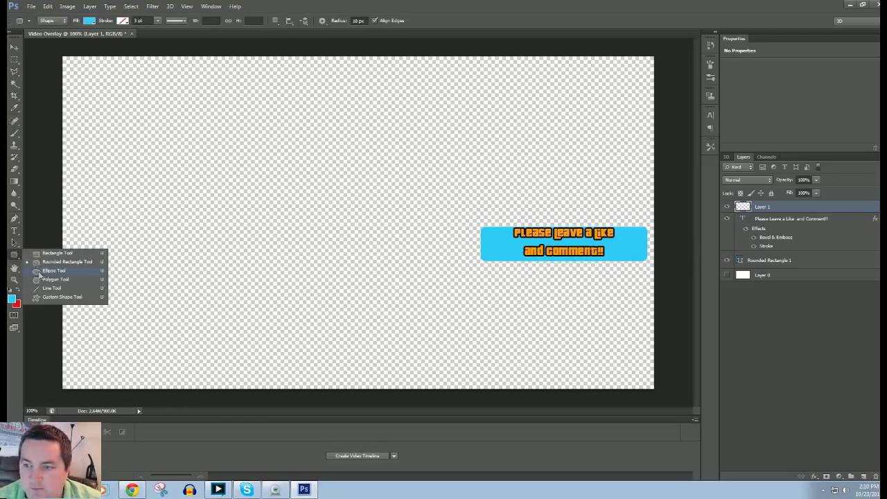
left_click(46, 270)
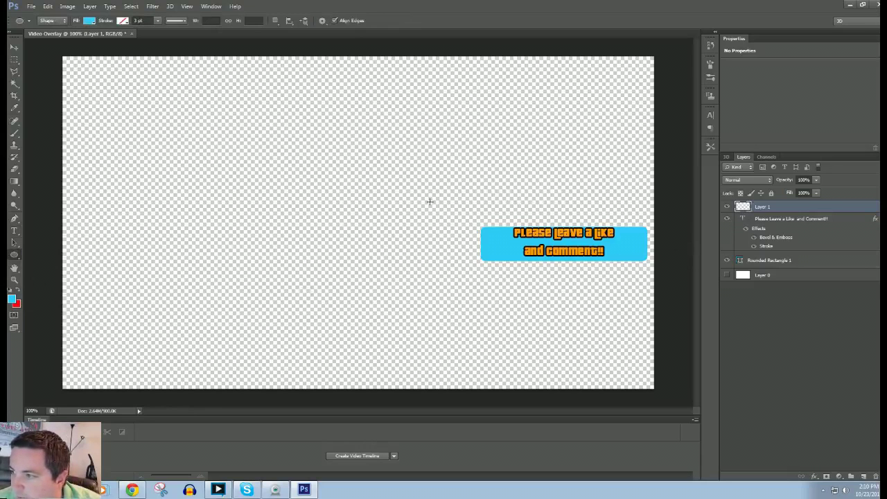
left_click_drag(492, 200, 505, 213)
left_click_drag(561, 280, 571, 290)
left_click_drag(574, 176, 588, 188)
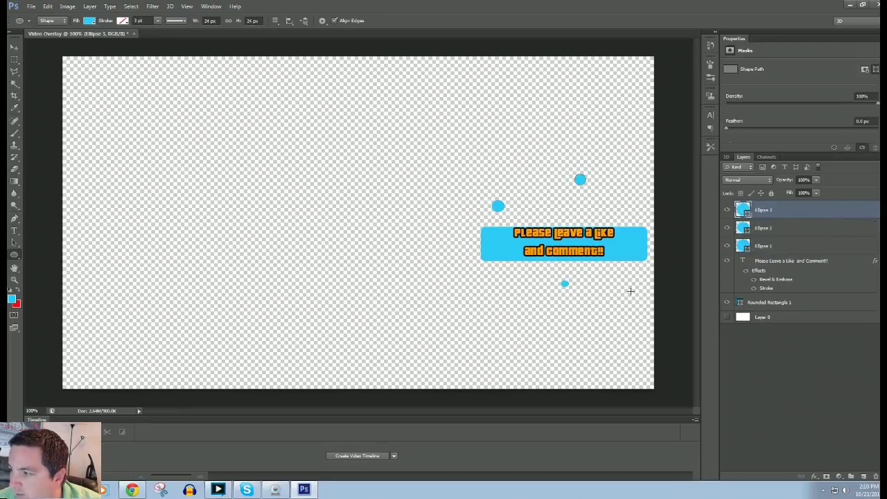
left_click_drag(629, 278, 642, 294)
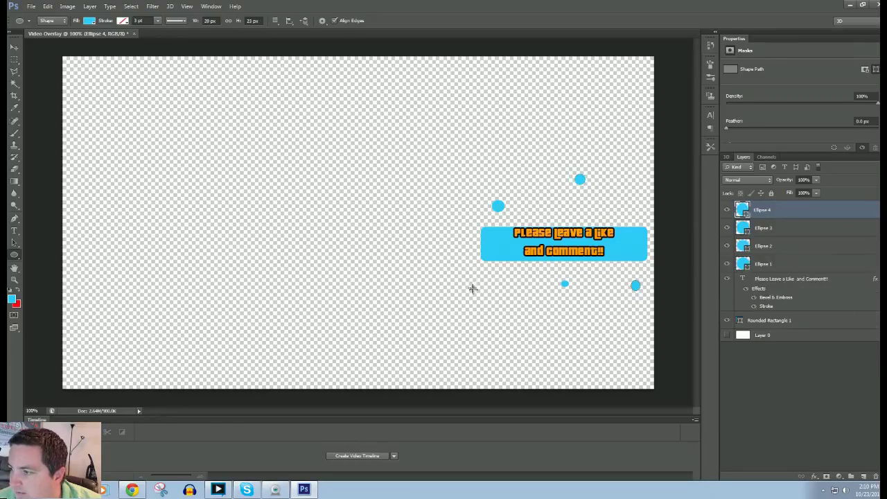
left_click_drag(477, 293, 469, 284)
left_click_drag(439, 198, 456, 215)
left_click_drag(513, 167, 516, 169)
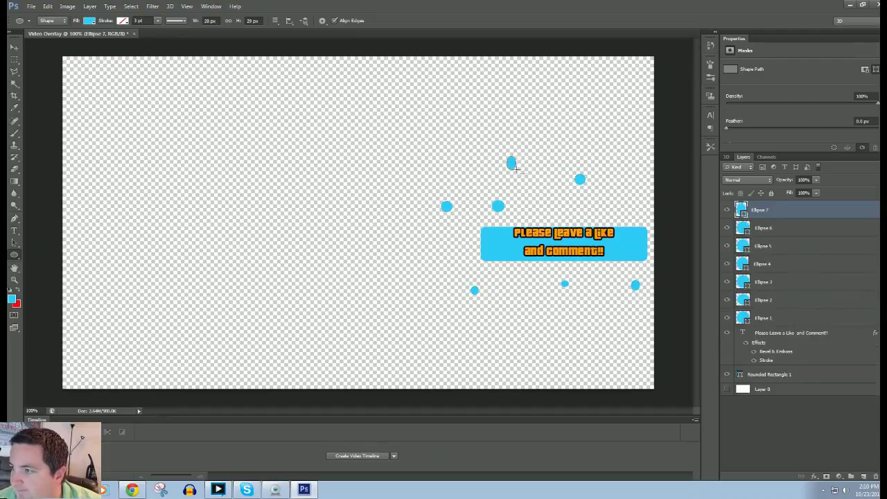
Redraw the topmost circle larger and add six more circles, making thirteen in total.
key("ctrl+z")
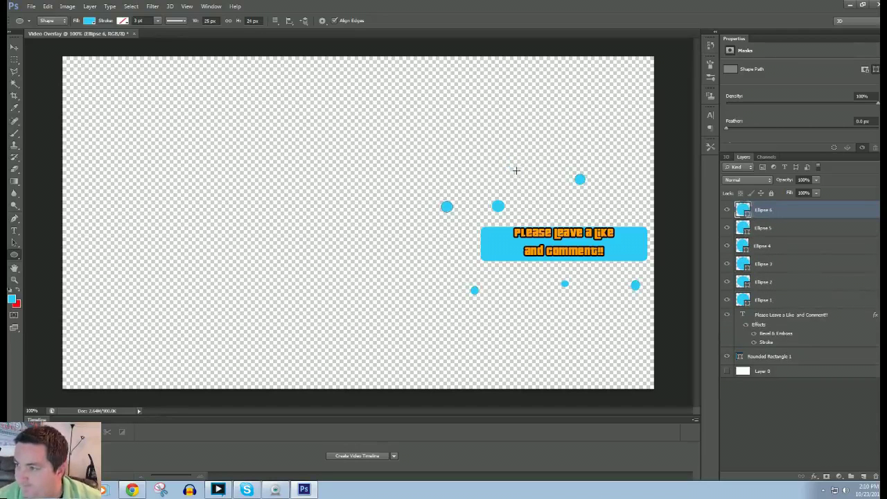
left_click_drag(505, 162, 522, 178)
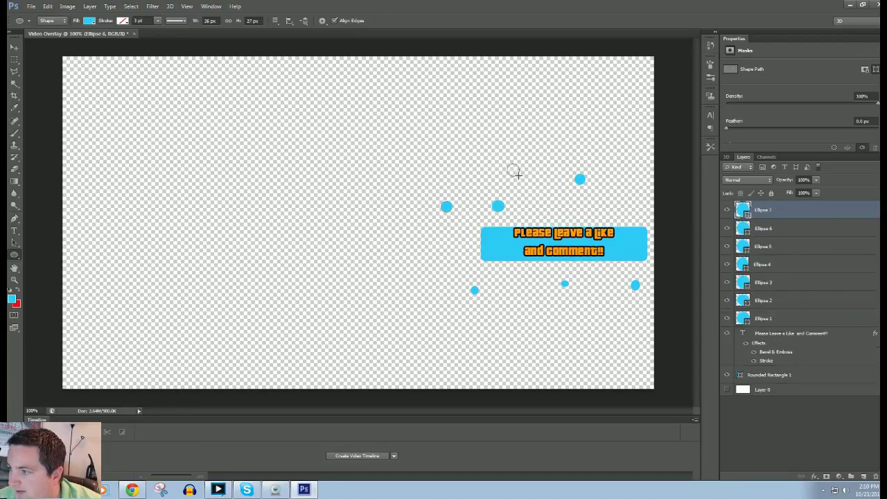
left_click_drag(626, 206, 639, 218)
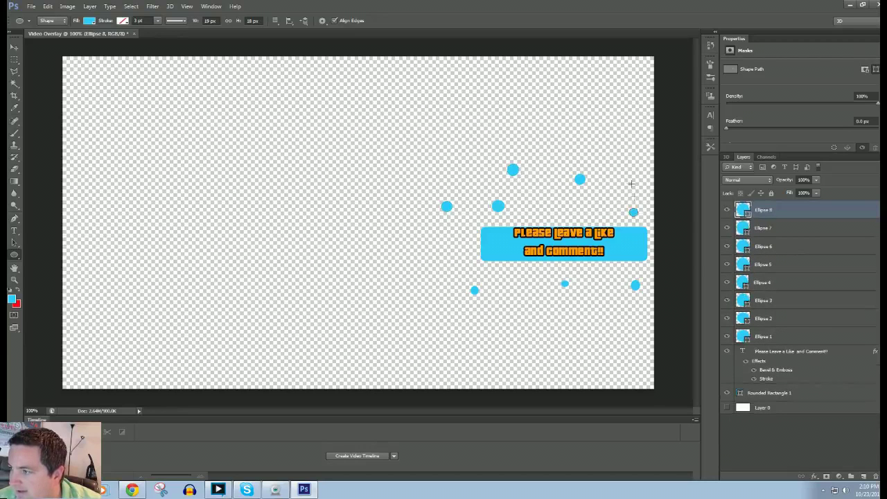
left_click_drag(442, 237, 454, 249)
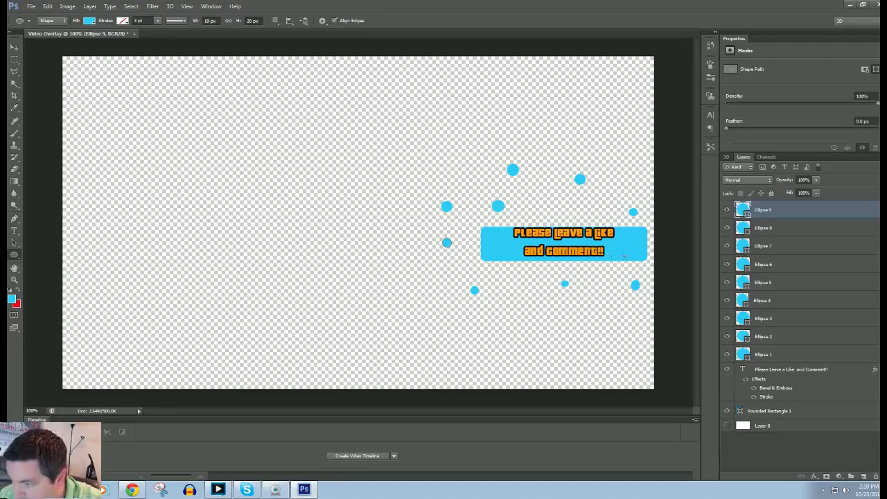
left_click_drag(560, 197, 575, 212)
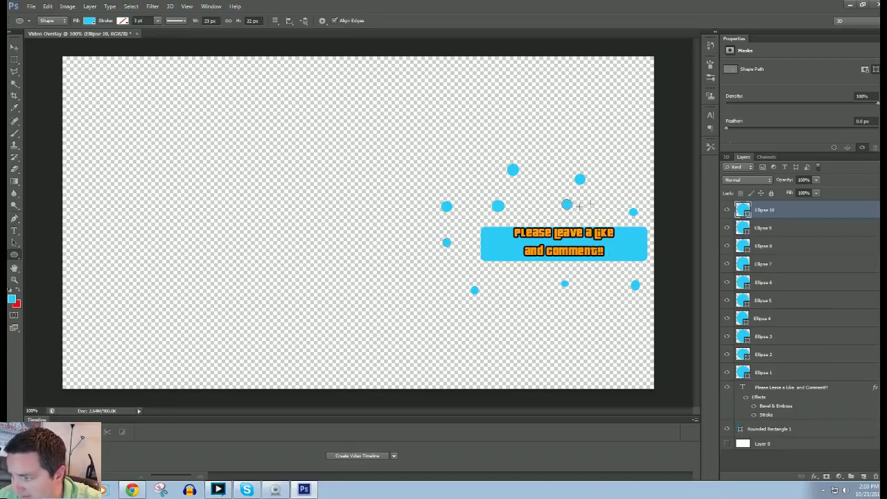
left_click_drag(626, 172, 644, 193)
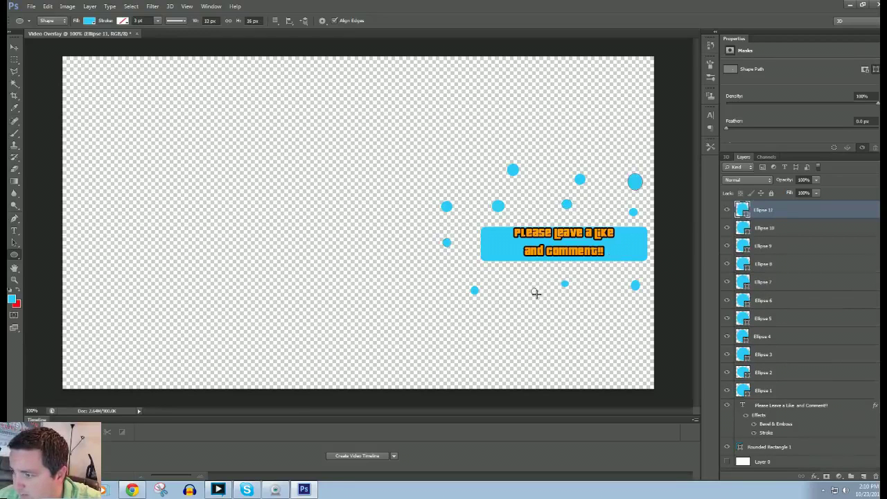
left_click_drag(536, 293, 538, 295)
left_click_drag(594, 274, 609, 286)
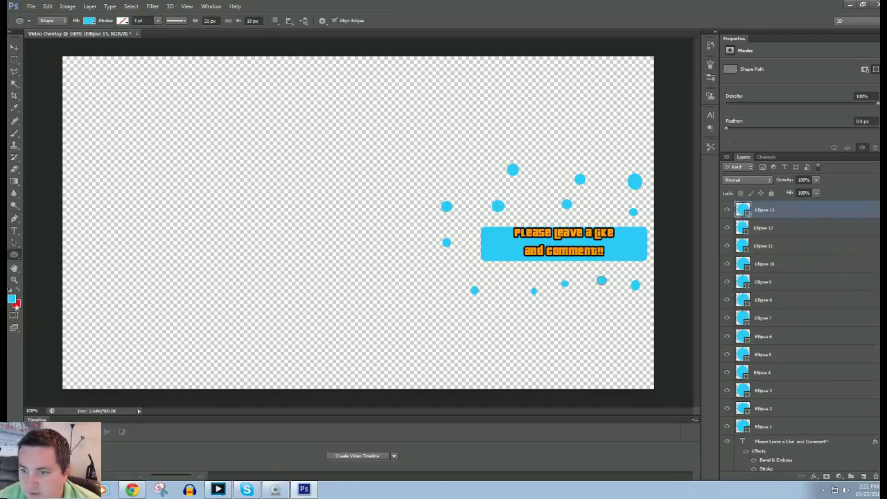
Set the foreground colour to yellow and fill the newest dot yellow.
left_click(12, 301)
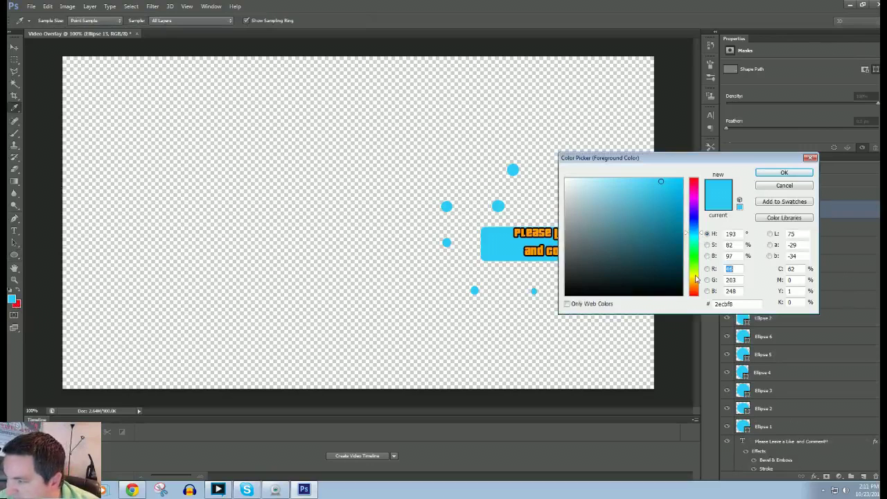
left_click(696, 276)
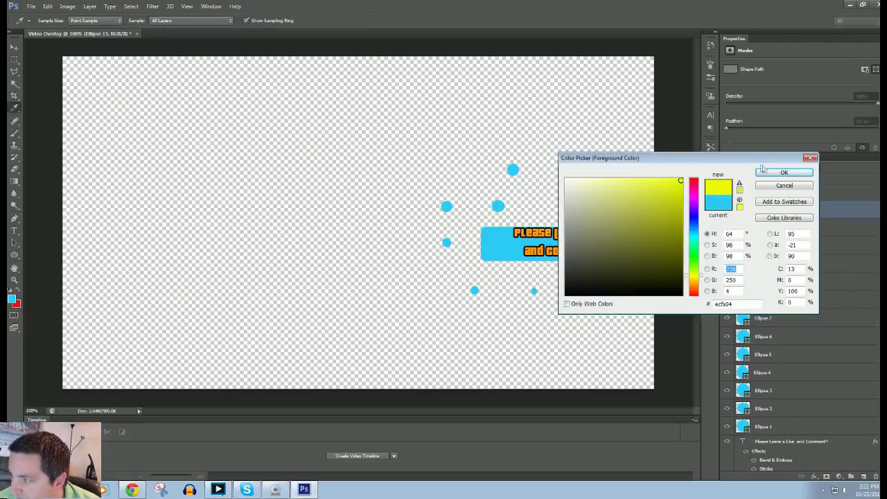
left_click(784, 173)
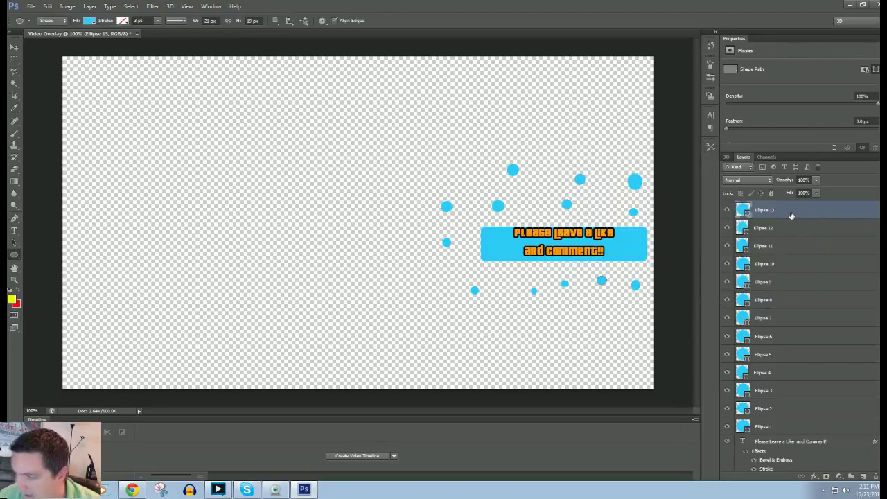
key("ctrl+BackSpace")
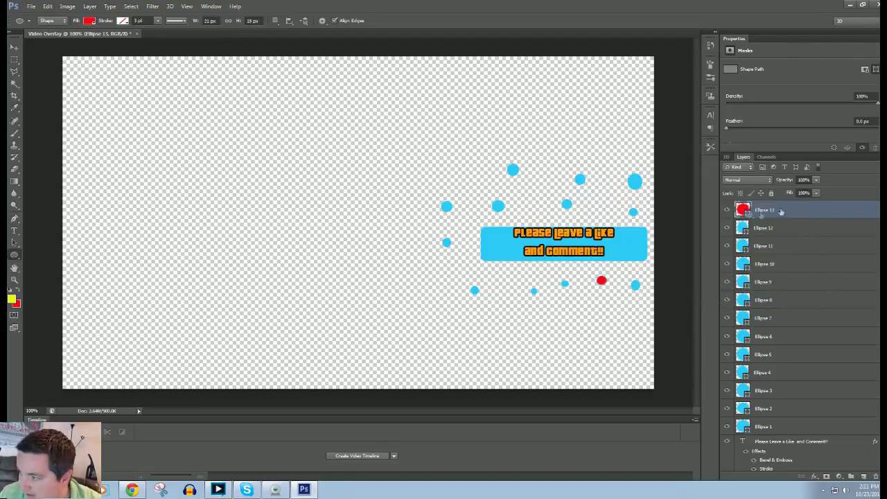
left_click(18, 290)
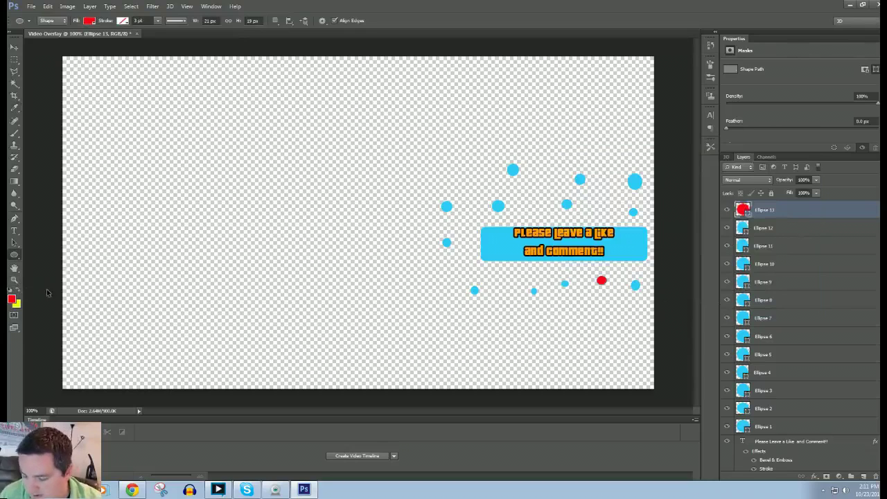
key("ctrl+BackSpace")
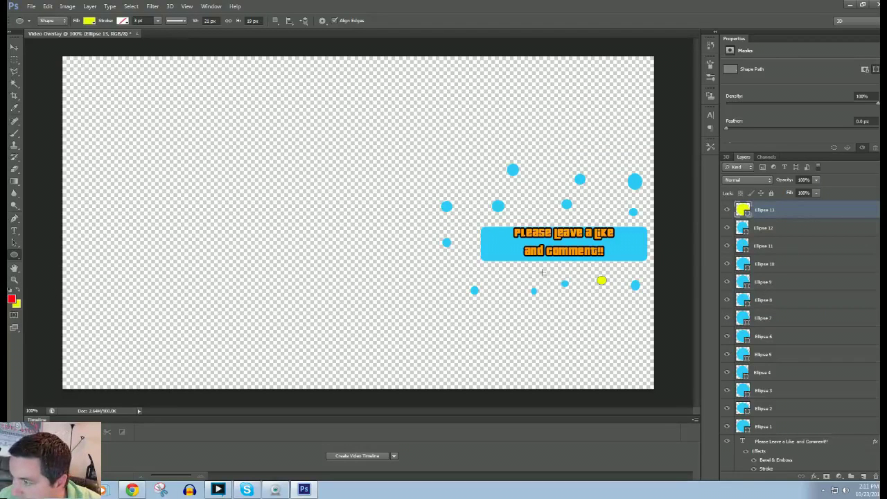
Fill Ellipses 9, 6, 2 and 11 with yellow.
left_click(742, 279)
key("ctrl+BackSpace")
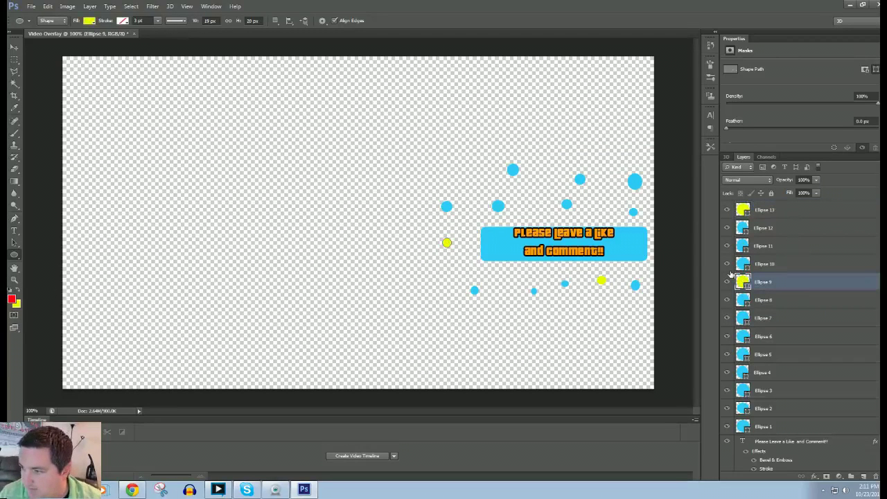
left_click(745, 337)
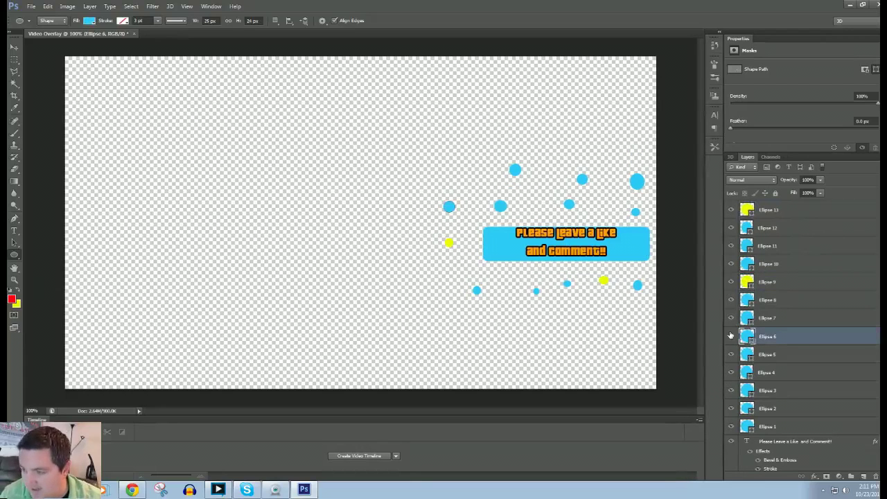
key("ctrl+BackSpace")
left_click(747, 409)
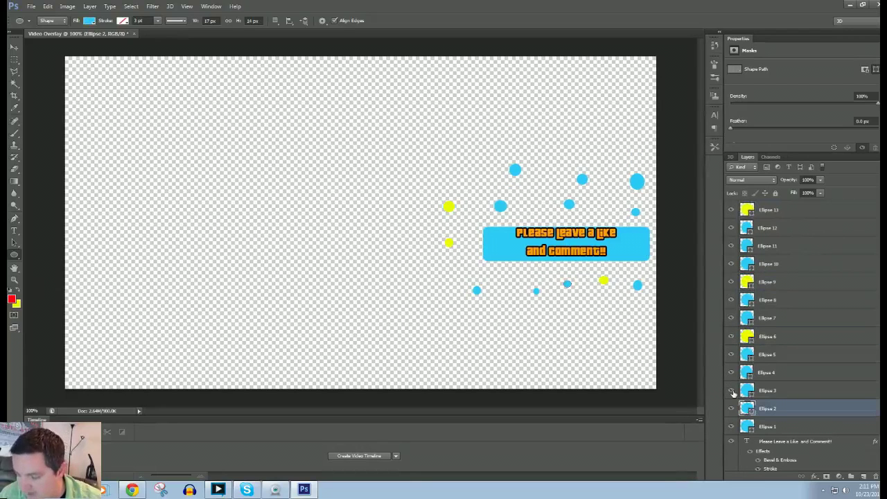
key("ctrl+BackSpace")
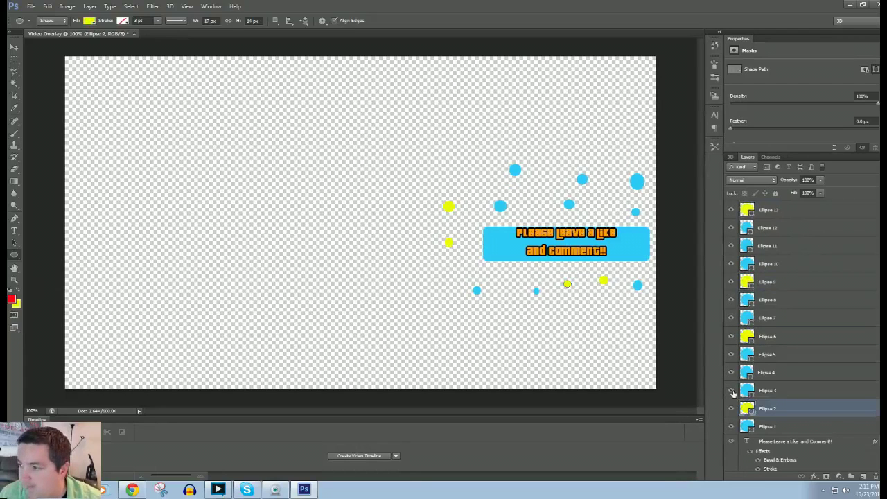
left_click(746, 247)
key("ctrl+BackSpace")
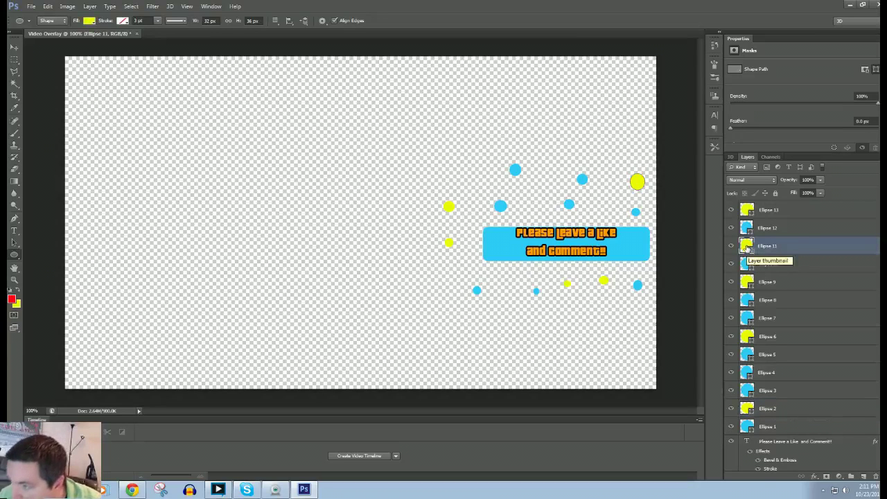
Fill Ellipses 10 and 5 with red, then restore yellow as the foreground colour.
left_click(18, 291)
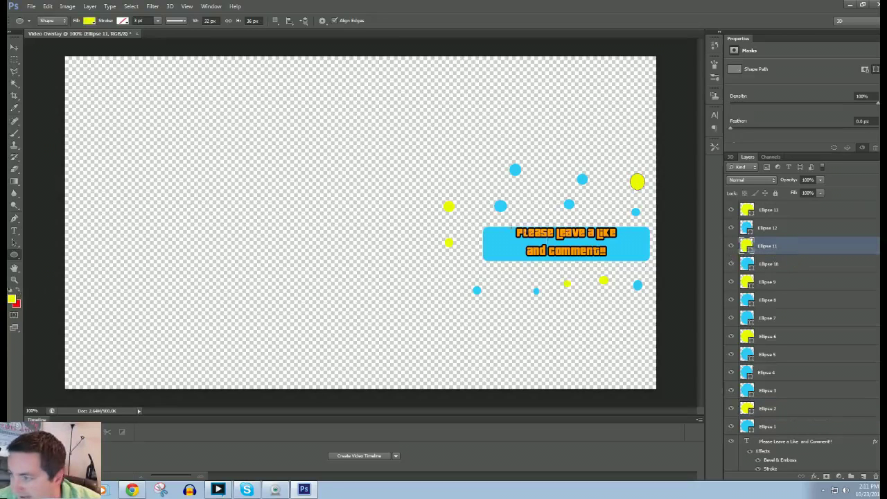
left_click(748, 263)
key("ctrl+BackSpace")
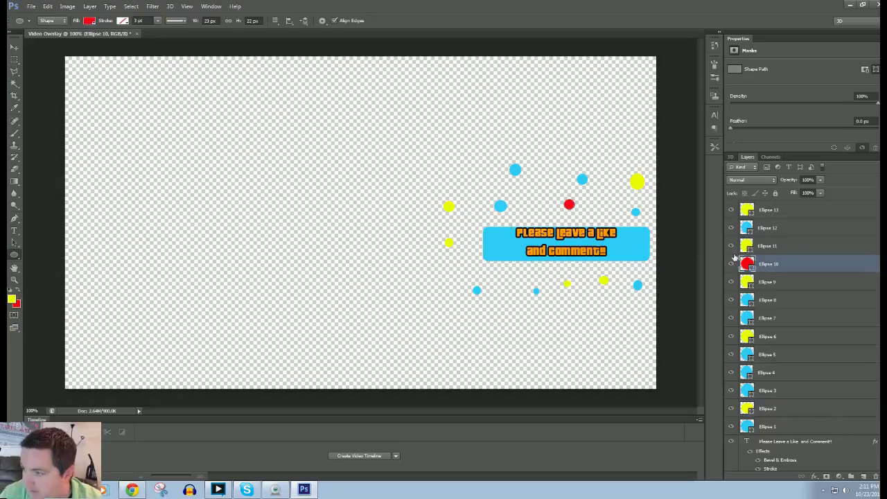
left_click(753, 353)
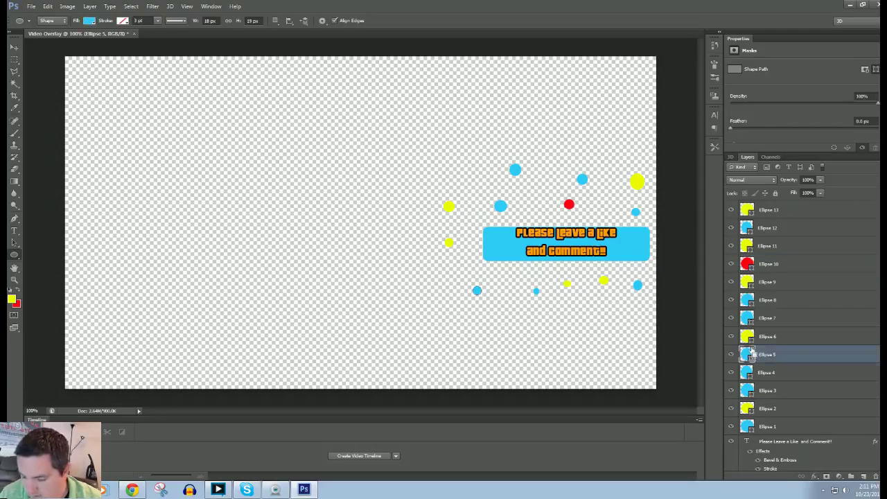
key("ctrl+BackSpace")
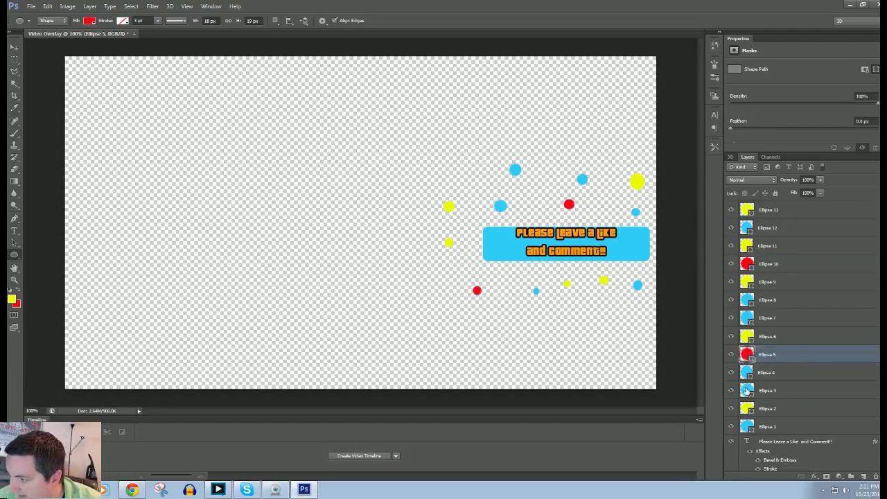
left_click(747, 390)
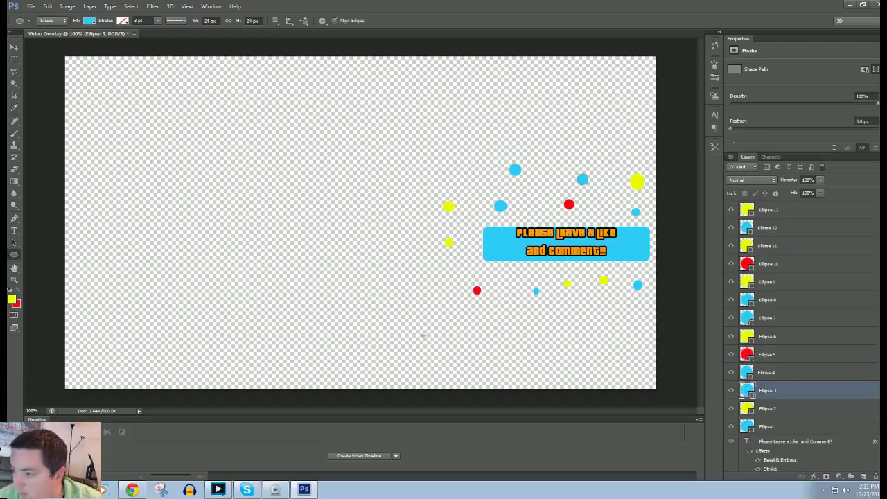
left_click(18, 292)
left_click(19, 292)
left_click(20, 291)
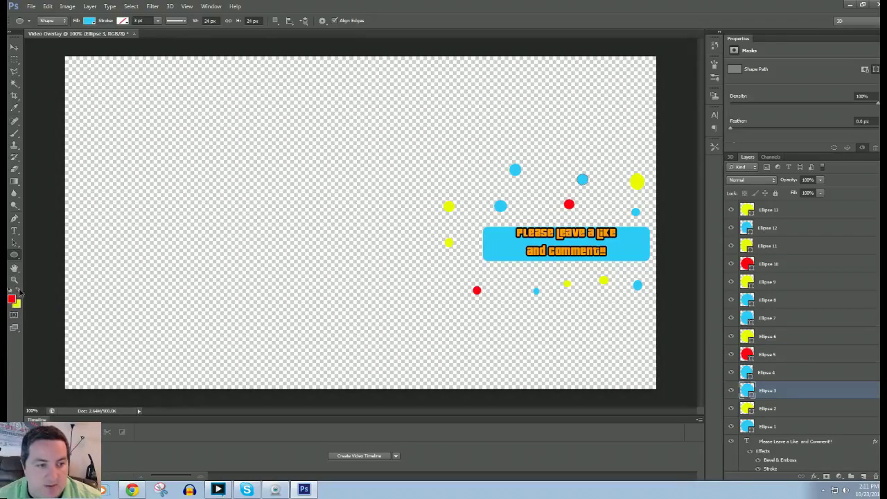
left_click(20, 292)
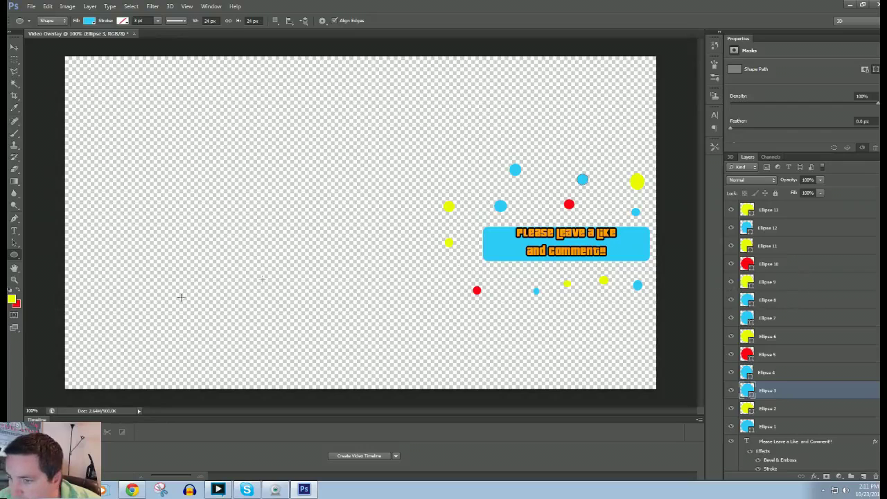
Make green the background colour and fill the leftover cyan dots, starting with Ellipse 8.
left_click(16, 303)
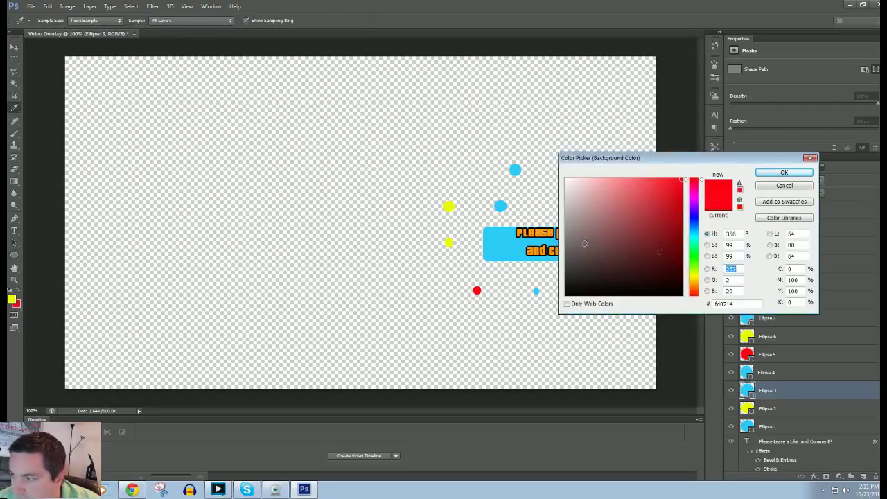
left_click(695, 255)
left_click(790, 174)
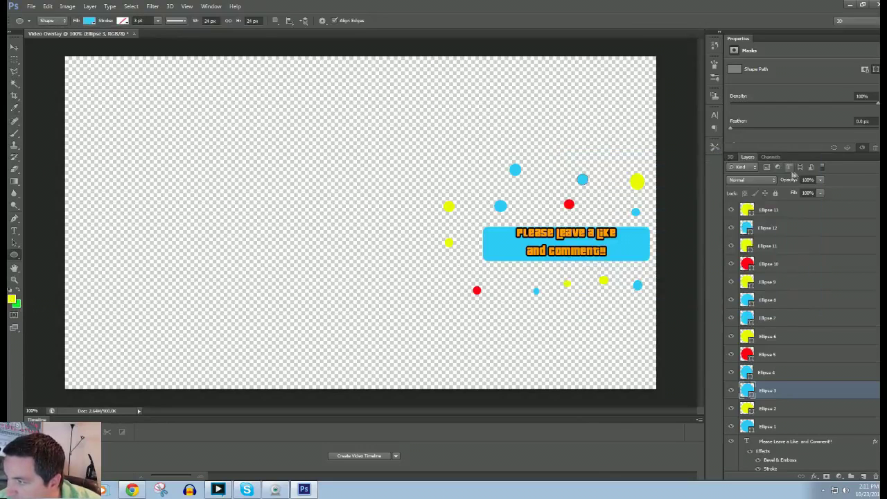
left_click(750, 226)
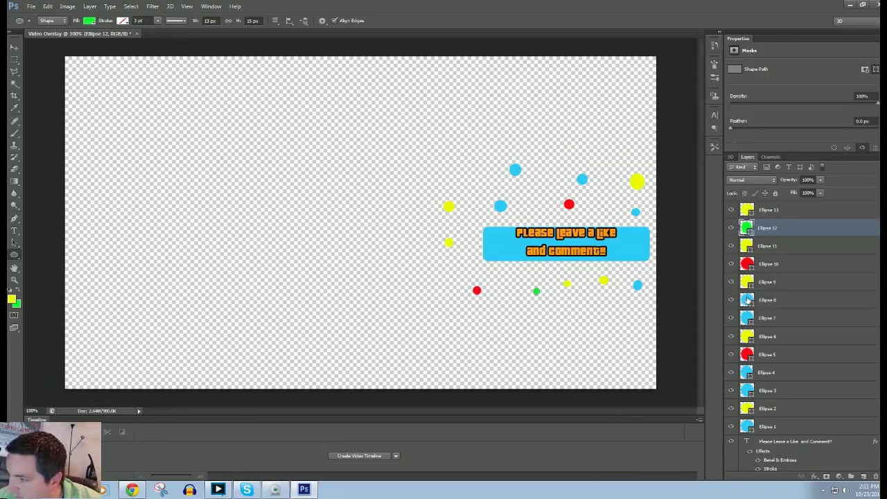
left_click(748, 300)
key("ctrl+BackSpace")
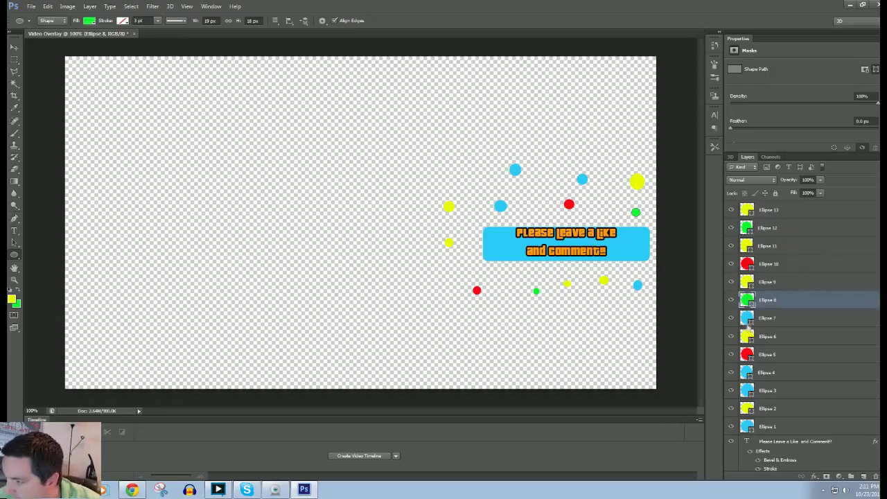
left_click(745, 319)
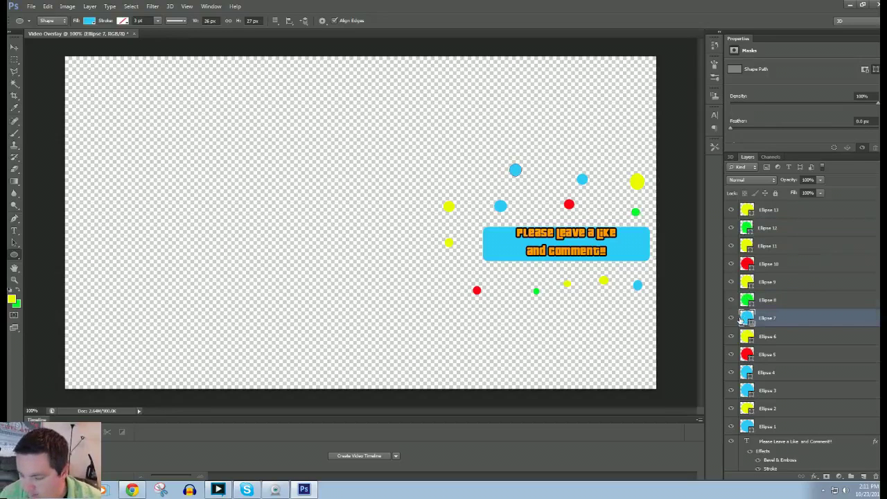
left_click(748, 374)
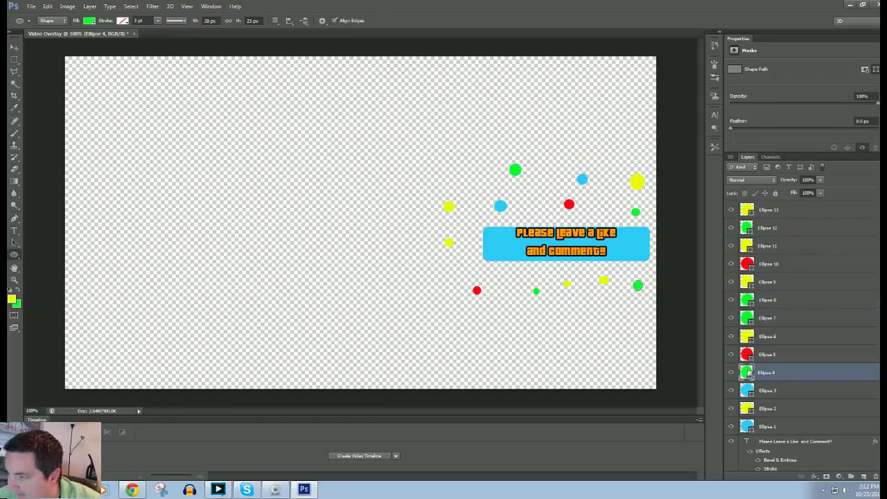
left_click(747, 391)
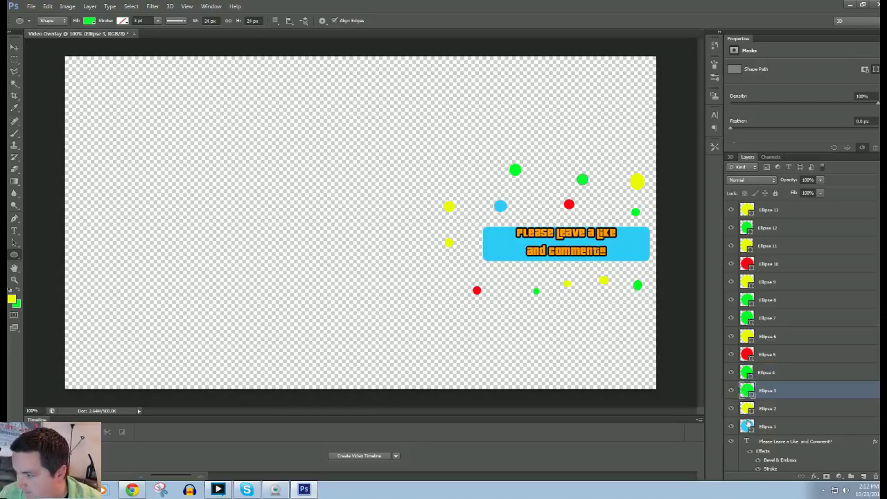
left_click(746, 425)
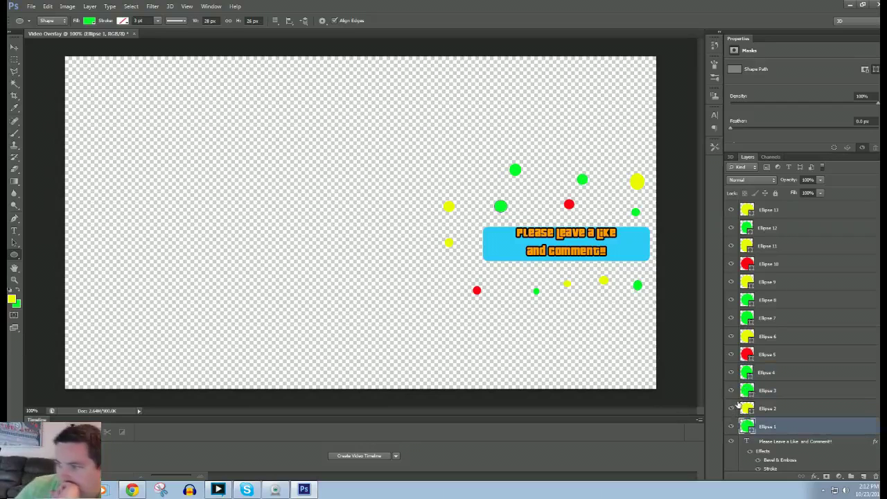
Set the background colour to blue and fill Ellipse 1 and Ellipse 4 with it.
left_click(18, 305)
left_click(695, 219)
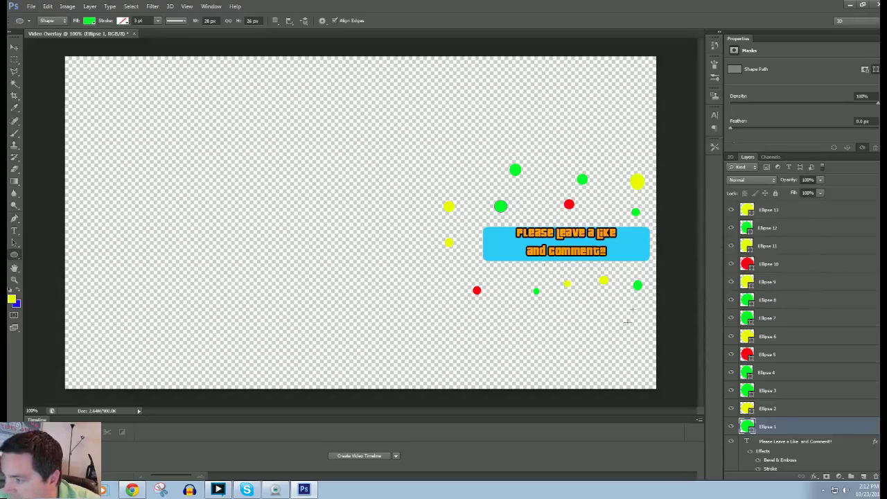
key("ctrl+BackSpace")
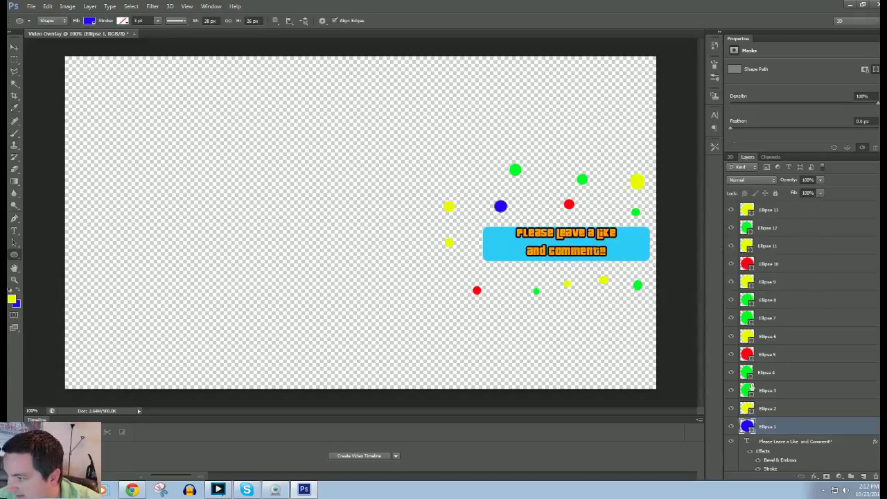
left_click(746, 388)
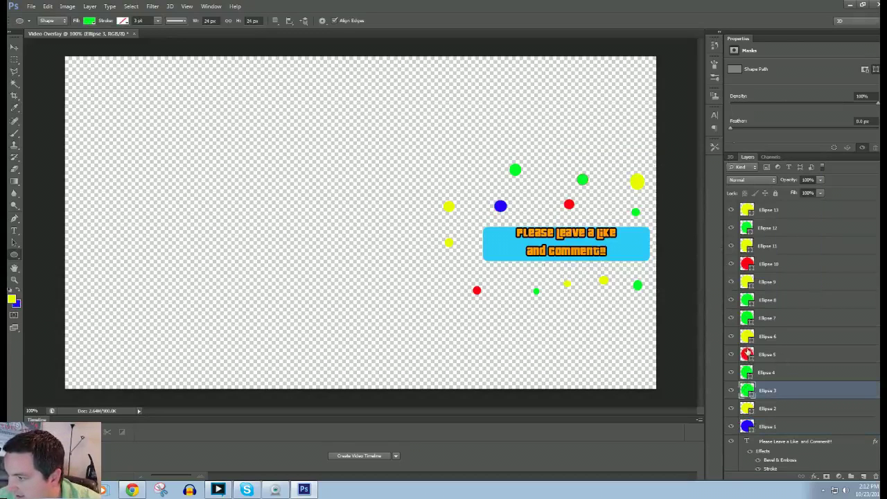
left_click(748, 315)
left_click(750, 285)
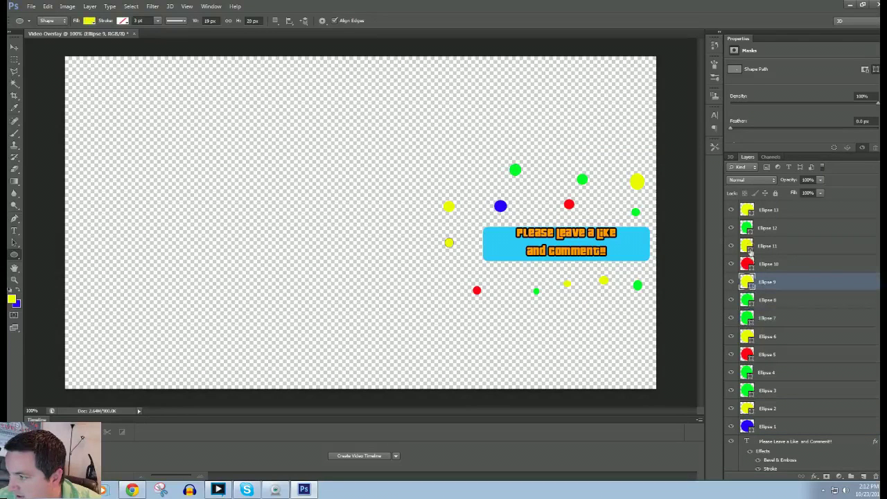
left_click(746, 226)
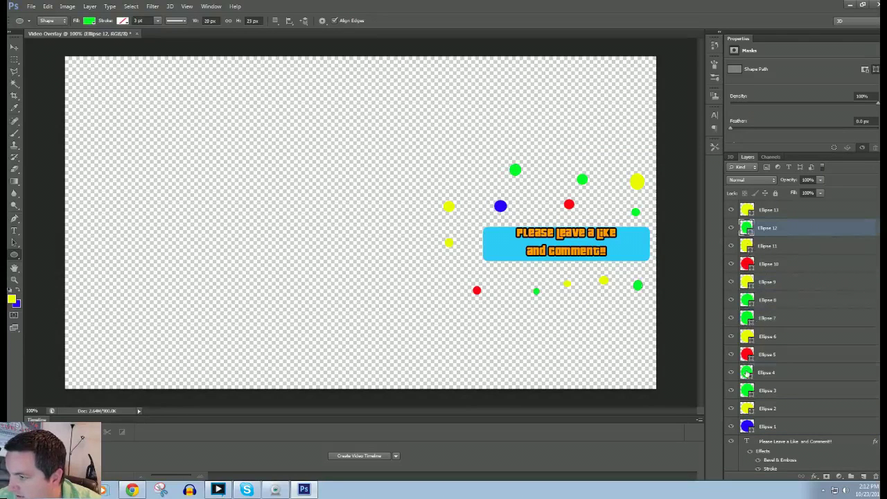
left_click(745, 373)
key("ctrl+BackSpace")
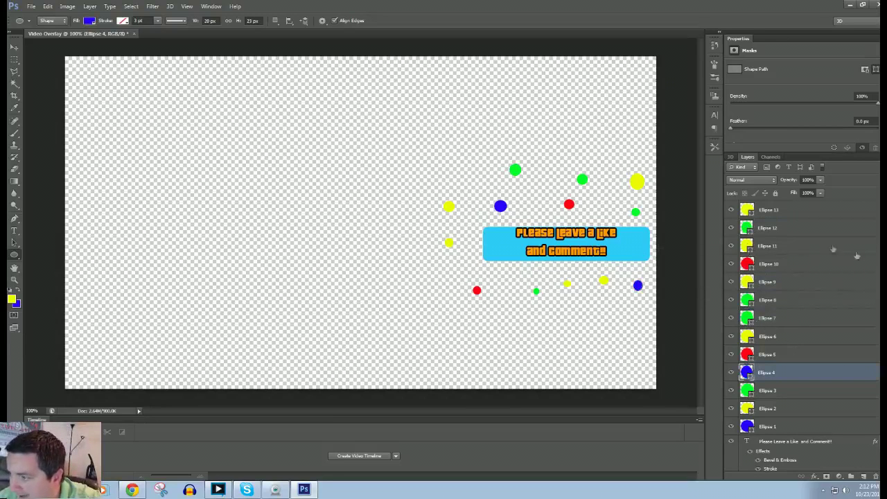
Open Blending Options for the Rounded Rectangle 1 banner layer.
scroll(786, 283, "down", 2)
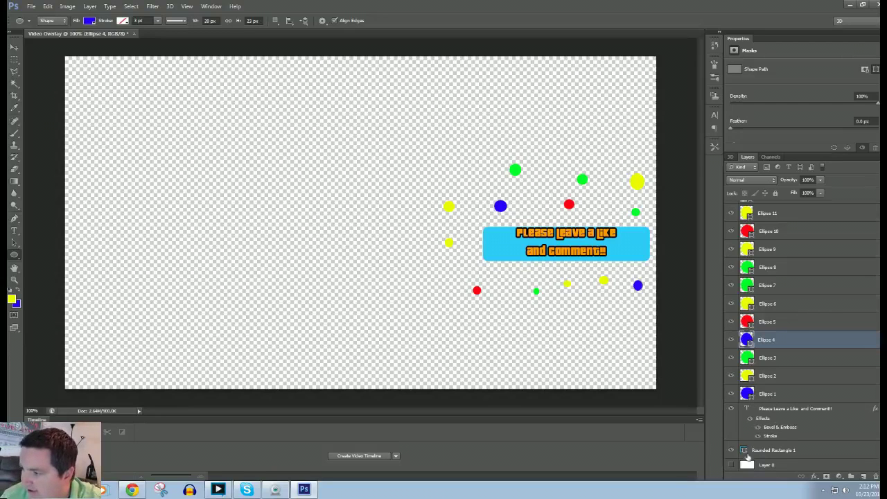
left_click(745, 450)
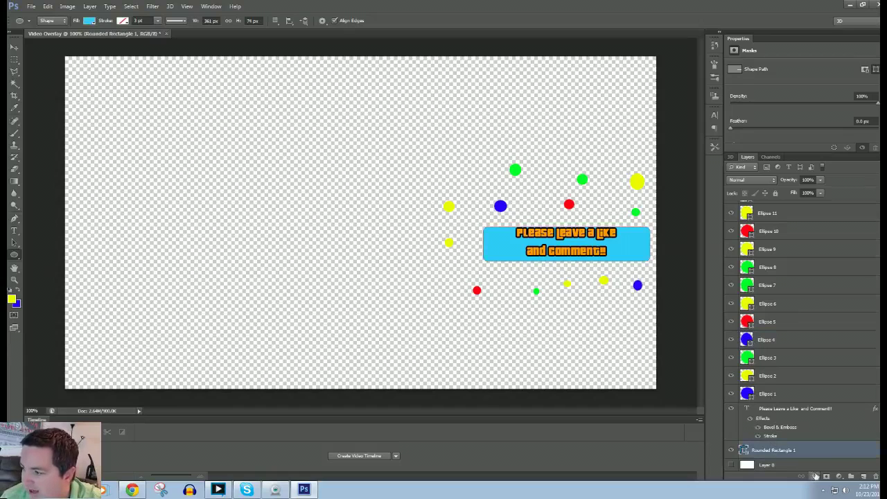
left_click(814, 477)
left_click(834, 363)
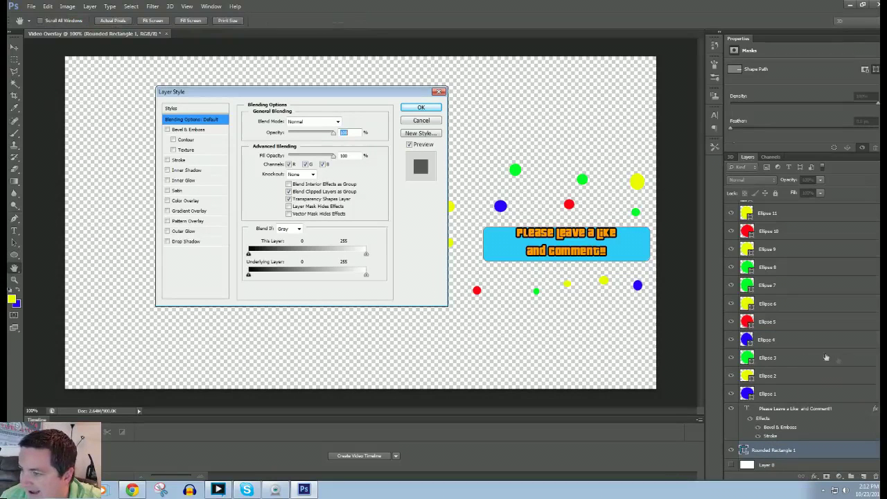
Give the banner layer a thin c1bfbf silver-grey Stroke and apply the Layer Style.
left_click(167, 161)
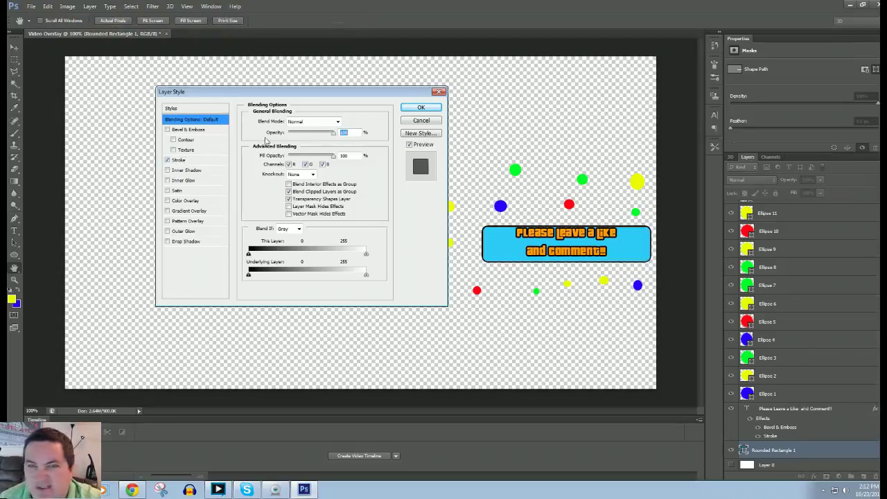
left_click(181, 160)
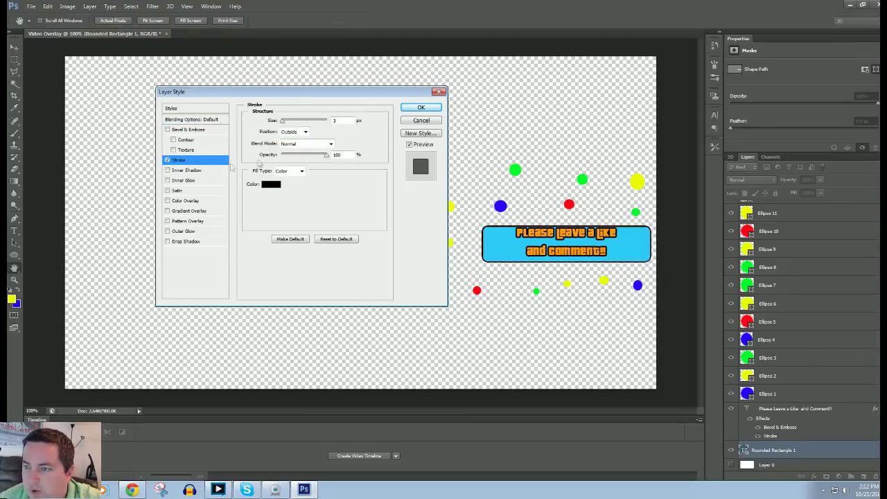
left_click(271, 183)
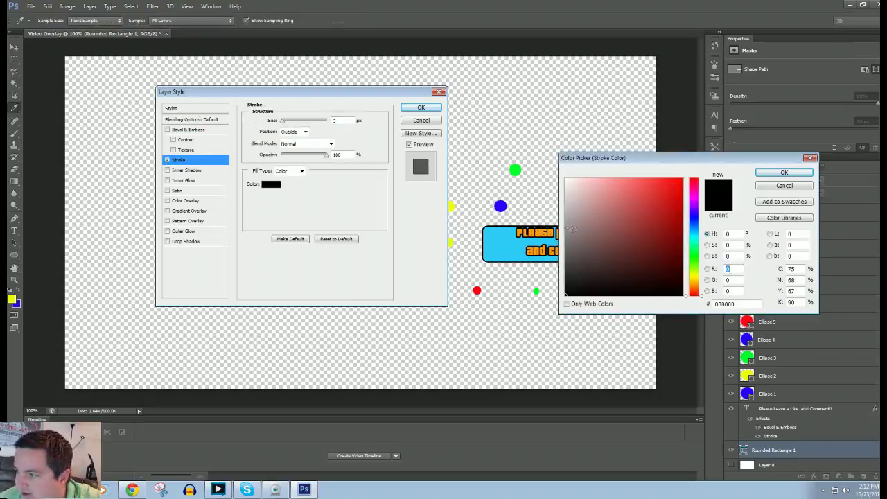
left_click(567, 220)
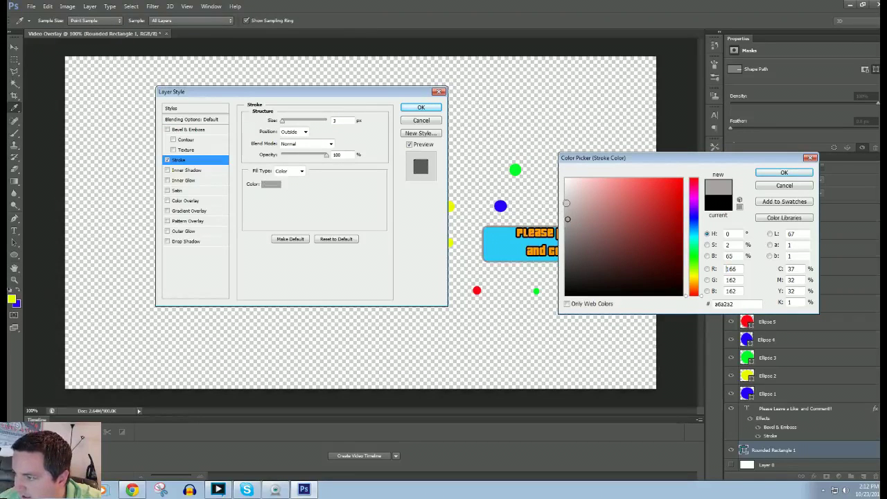
left_click(566, 207)
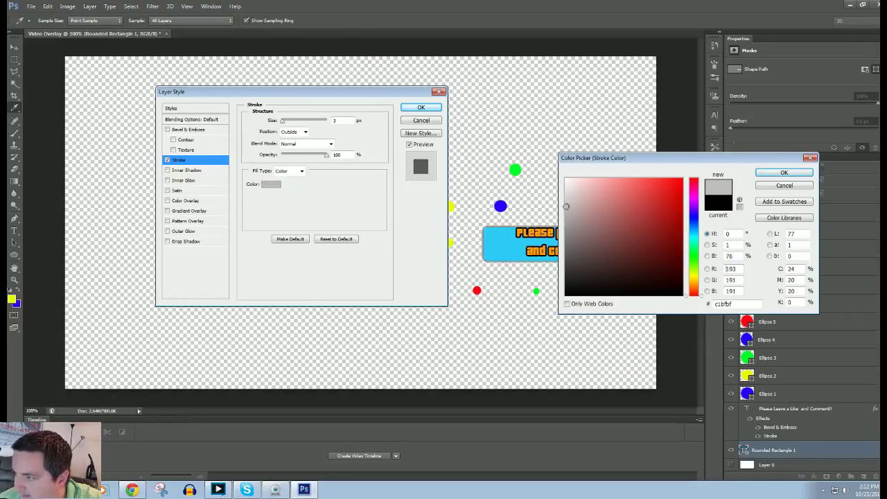
left_click(784, 173)
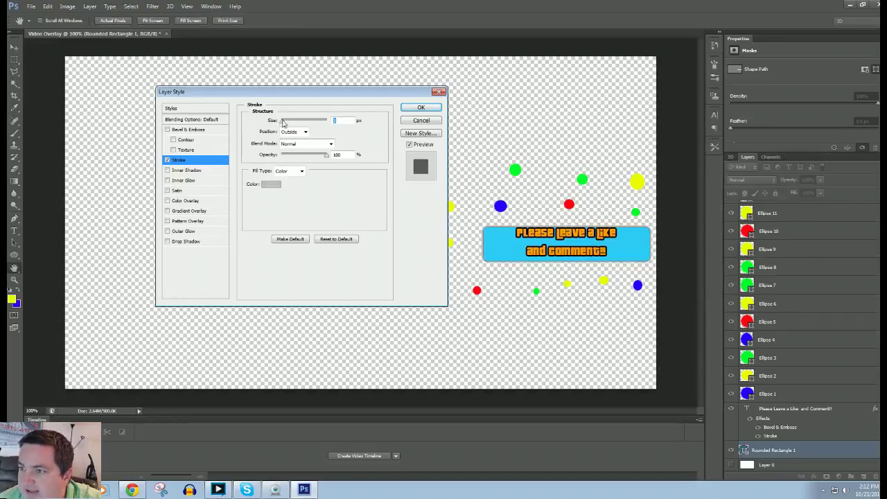
left_click_drag(284, 123, 283, 125)
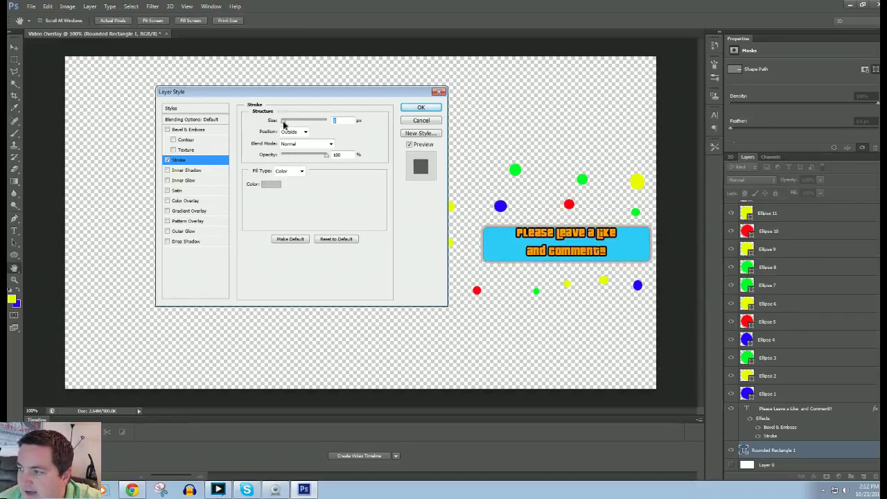
left_click(419, 108)
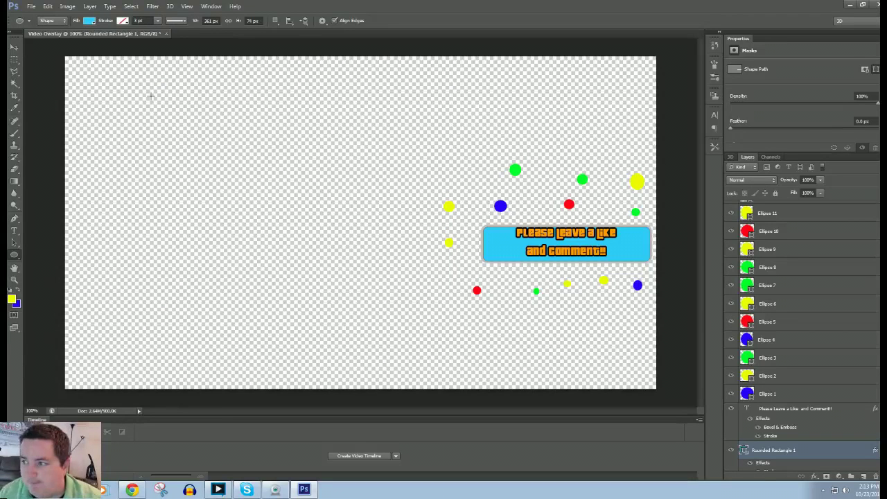
Save the layered overlay as Video Overlay3.psd in My Pictures > Photoshop Icons, accepting Maximize Compatibility.
left_click(48, 6)
left_click(31, 6)
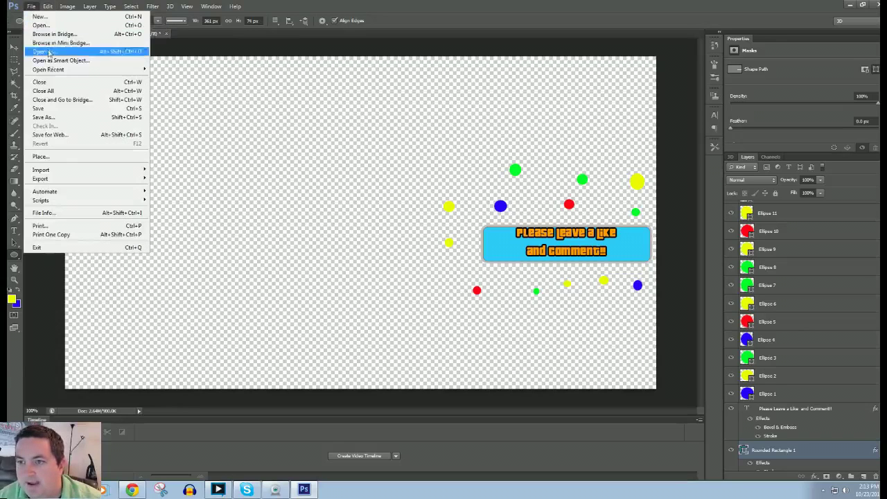
left_click(43, 117)
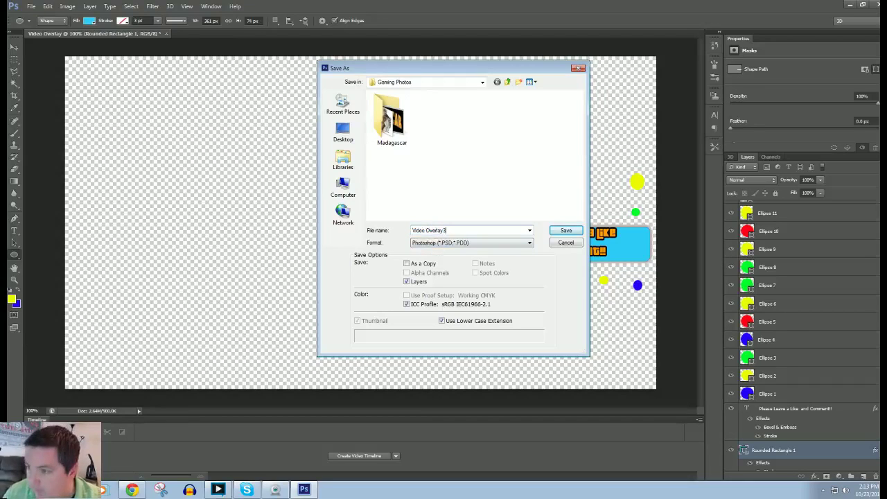
left_click(508, 82)
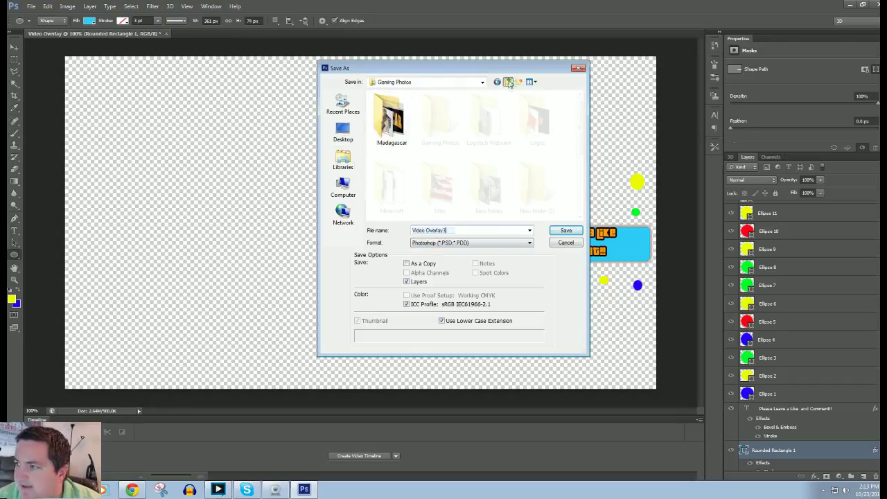
scroll(437, 198, "down", 1)
double_click(415, 198)
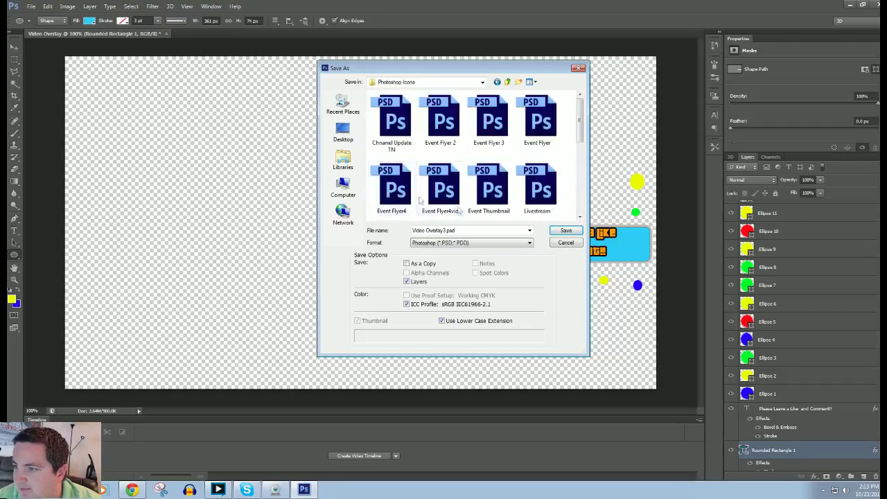
left_click(566, 230)
left_click(552, 149)
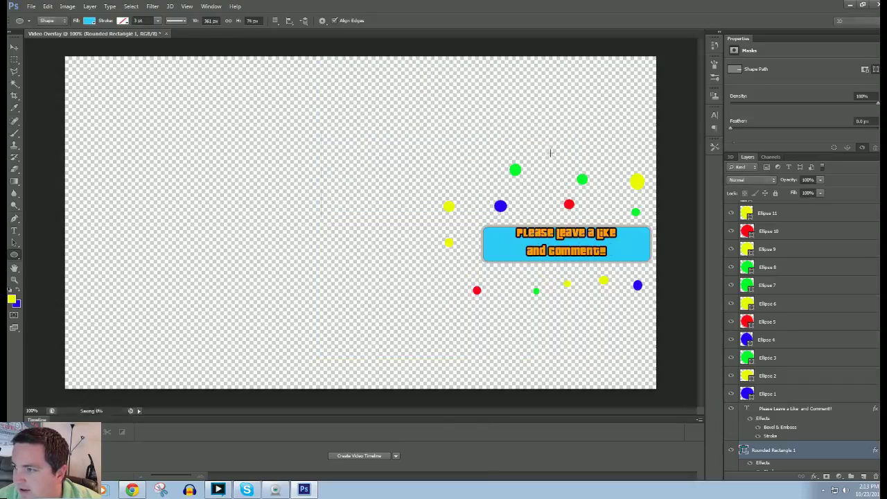
Save a PNG copy, Video Overlay3.png, in My Pictures, then launch Vegas Movie Studio.
left_click(32, 7)
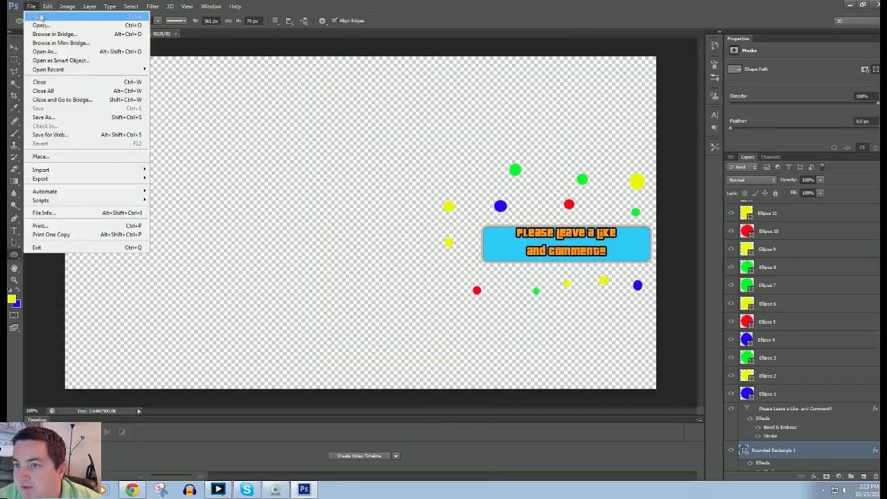
left_click(46, 117)
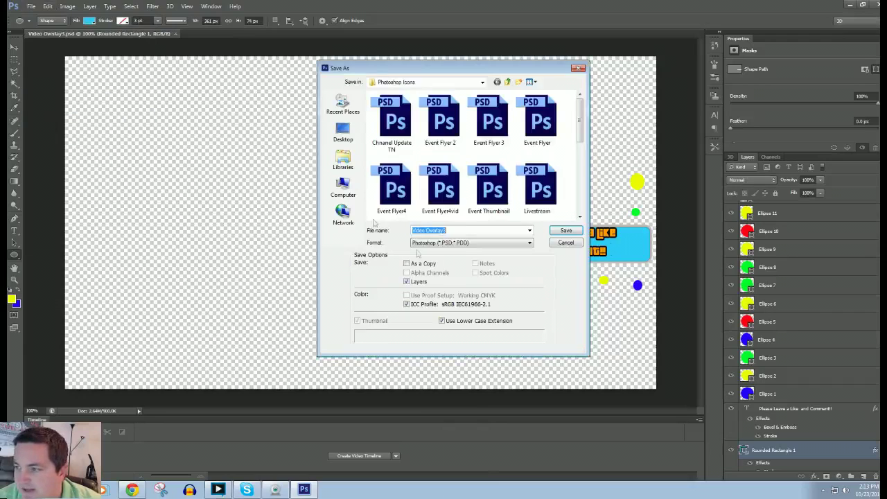
left_click(439, 242)
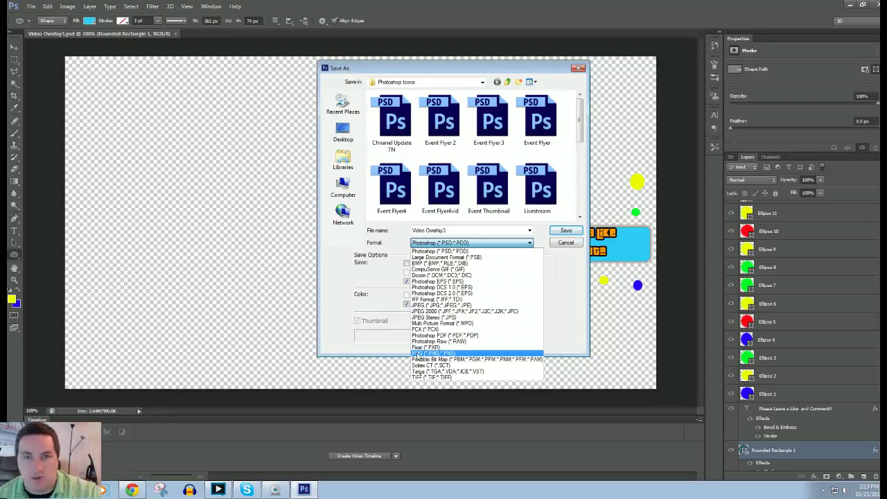
left_click(420, 354)
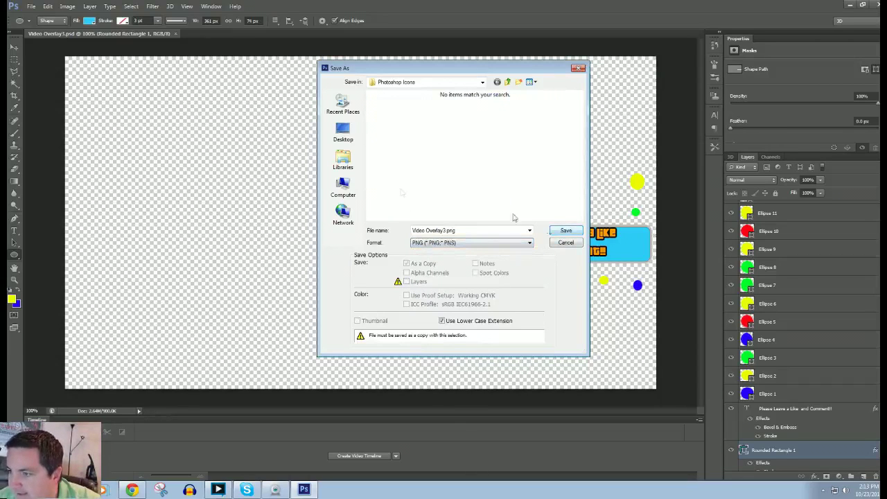
left_click(509, 82)
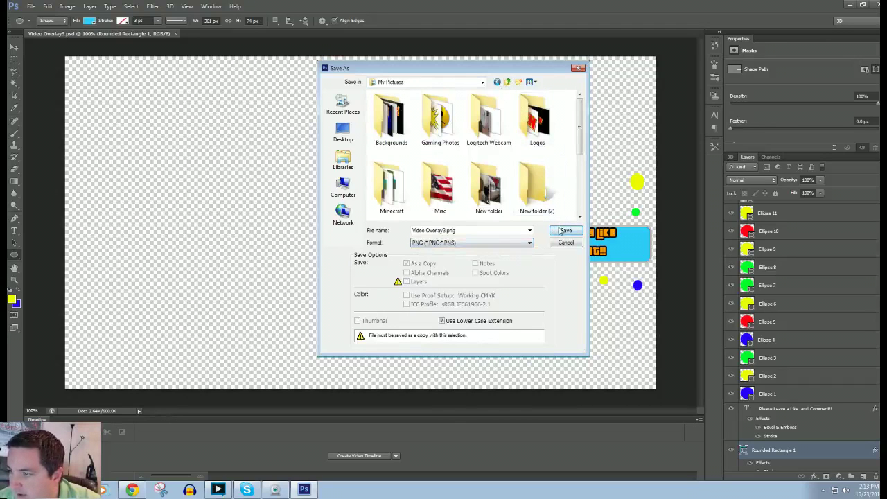
left_click(565, 231)
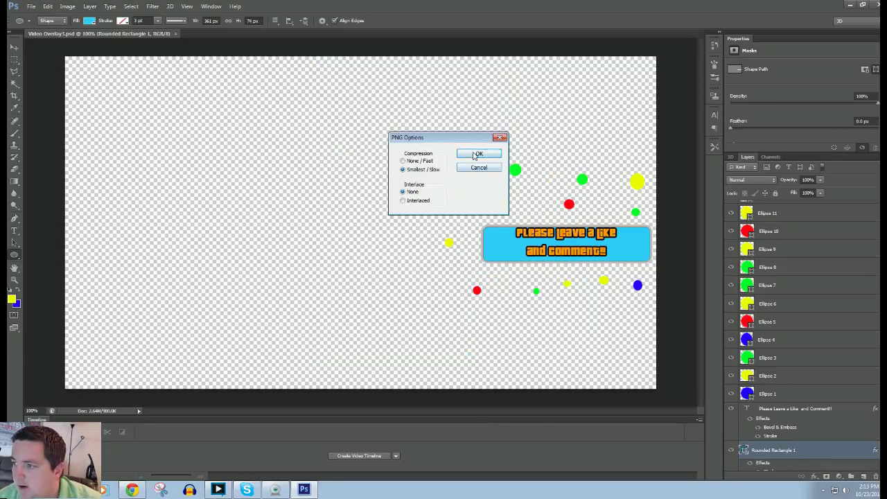
left_click(476, 155)
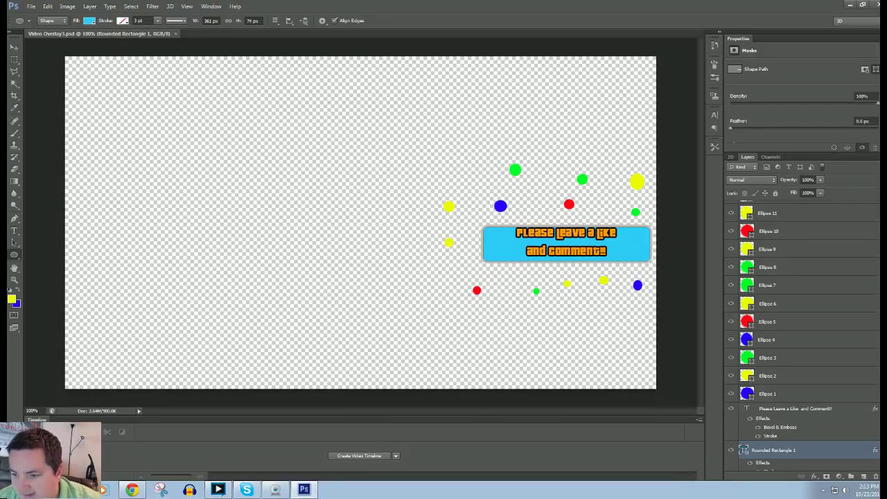
key("super")
left_click(34, 330)
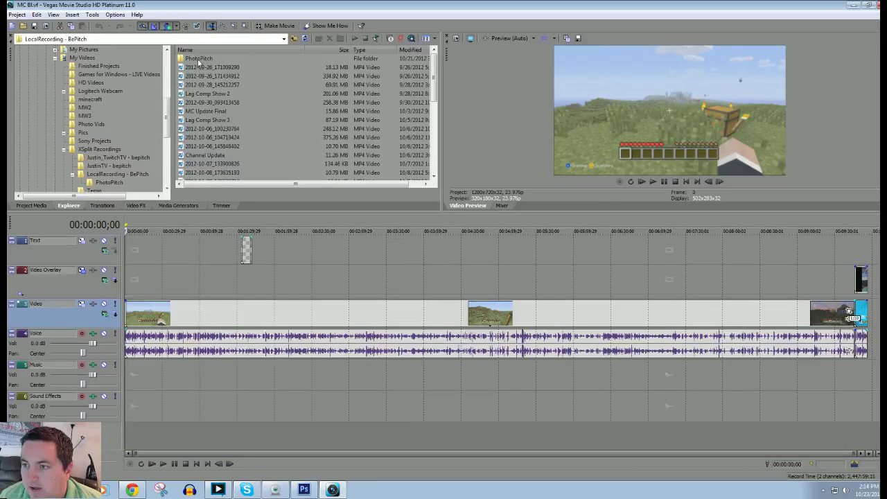
Drag Video Overlay3.png from My Pictures in the Explorer onto the Text track near 2:00.
left_click(63, 50)
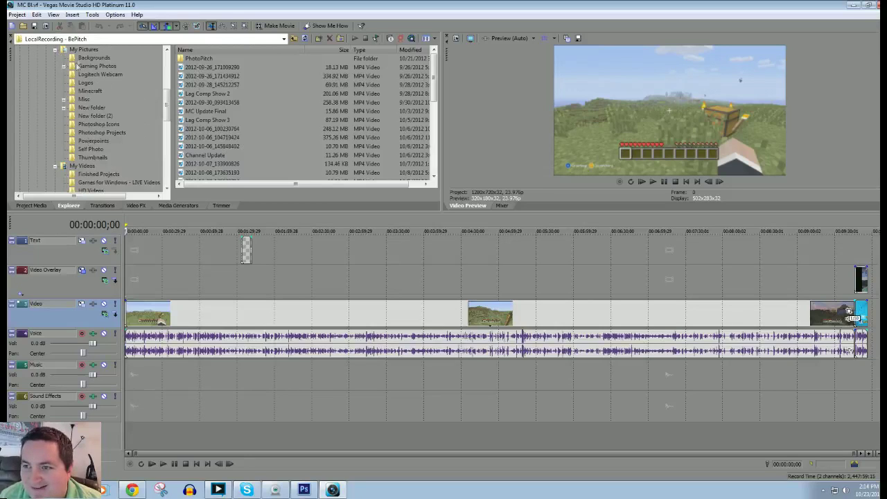
left_click(85, 50)
scroll(220, 154, "down", 5)
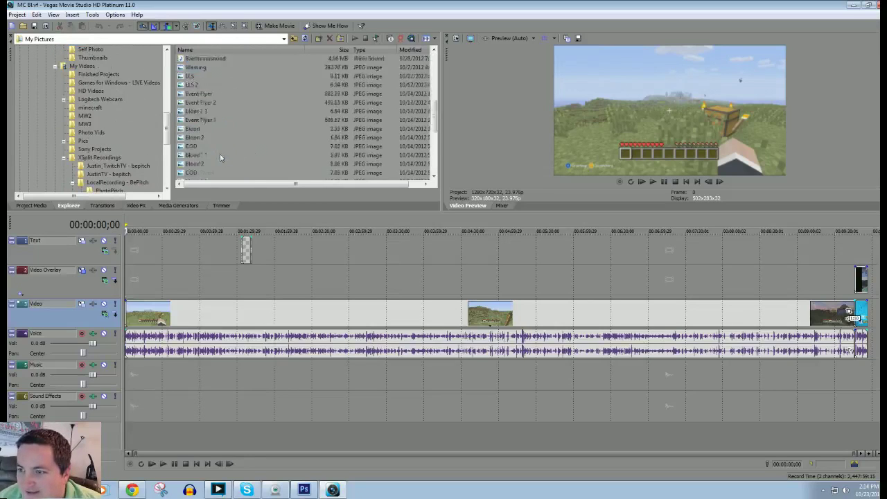
scroll(220, 154, "down", 5)
left_click(208, 173)
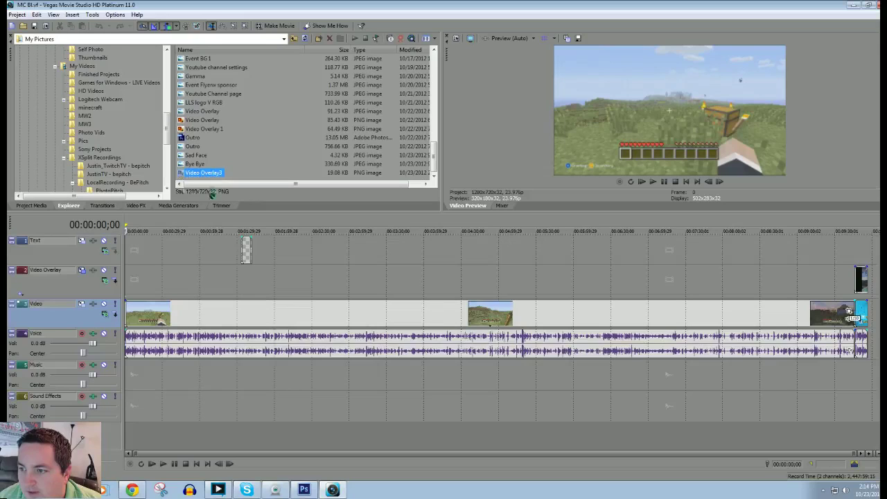
left_click_drag(341, 260, 371, 254)
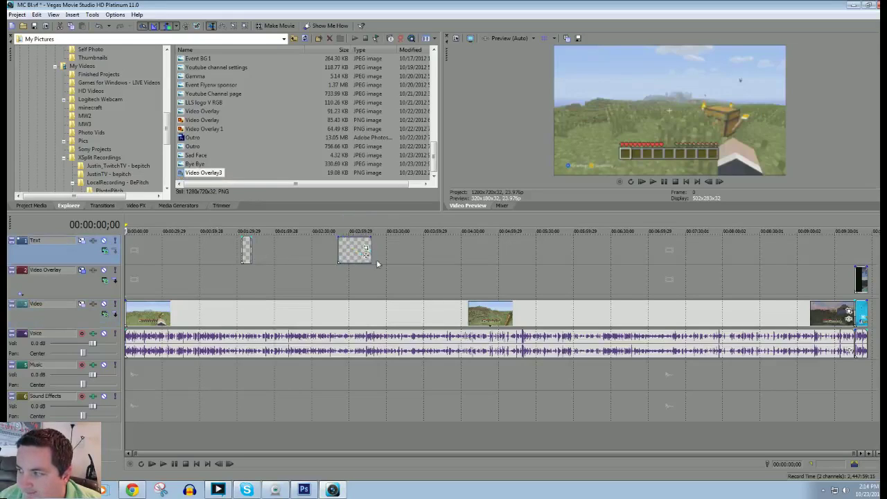
Apply Slide Out, Left-Right and Slide In, Right-Left transitions to the overlay clip.
left_click(102, 206)
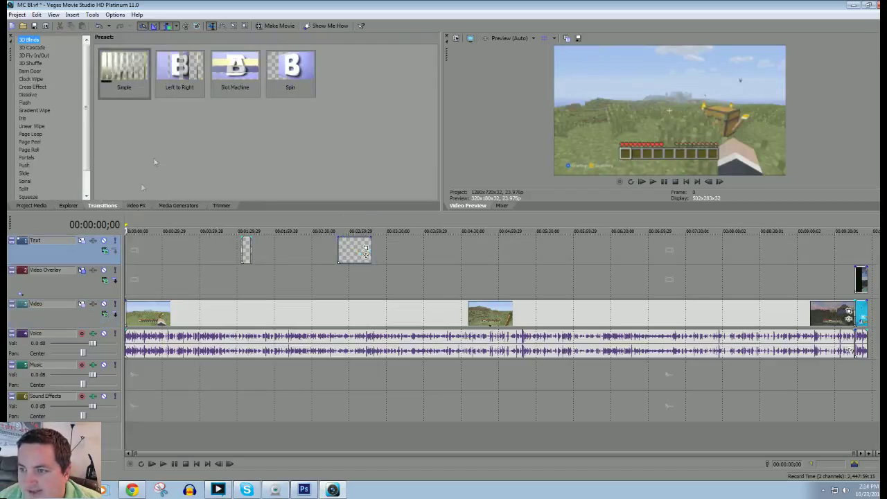
left_click(24, 174)
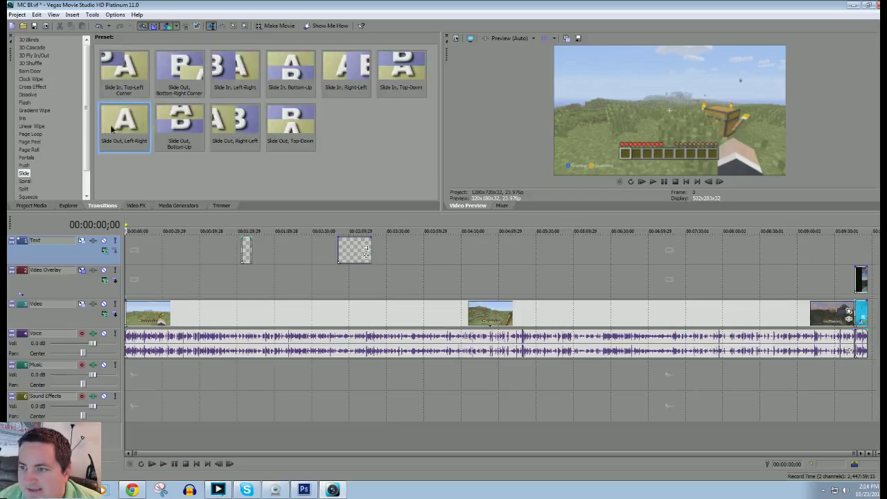
left_click_drag(124, 126, 369, 253)
left_click(568, 112)
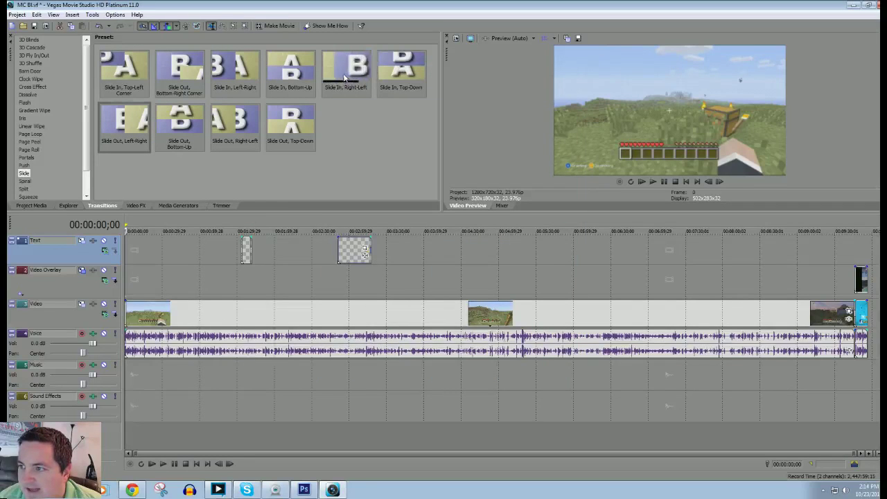
left_click_drag(342, 79, 339, 251)
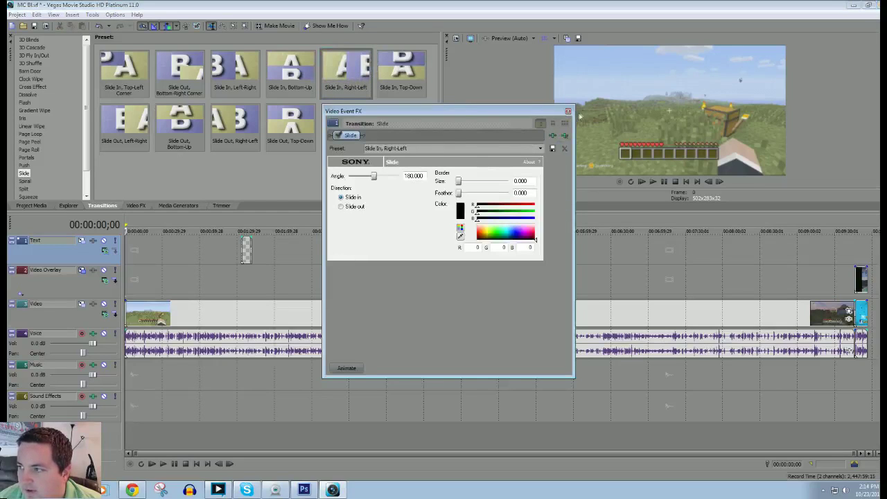
left_click(568, 111)
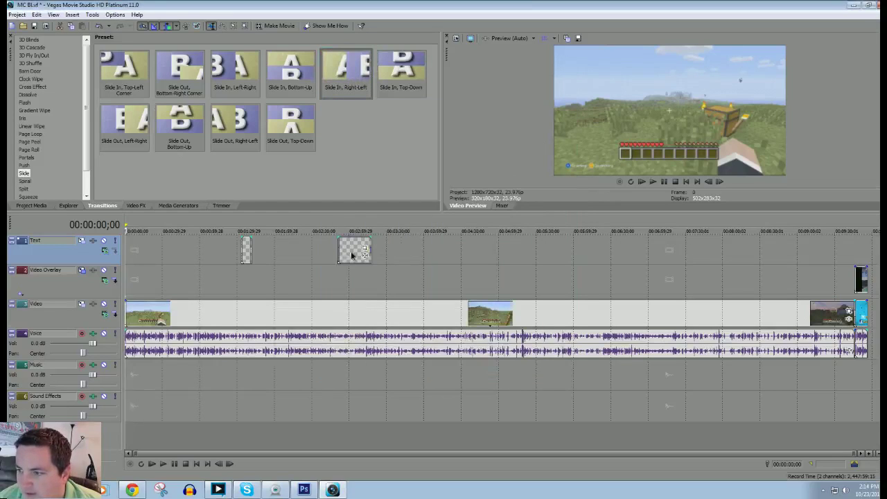
Move the overlay clip onto the Video Overlay track and bring it into view.
mouse_move(352, 276)
left_mouse_down()
mouse_move(344, 289)
mouse_move(349, 283)
left_mouse_up()
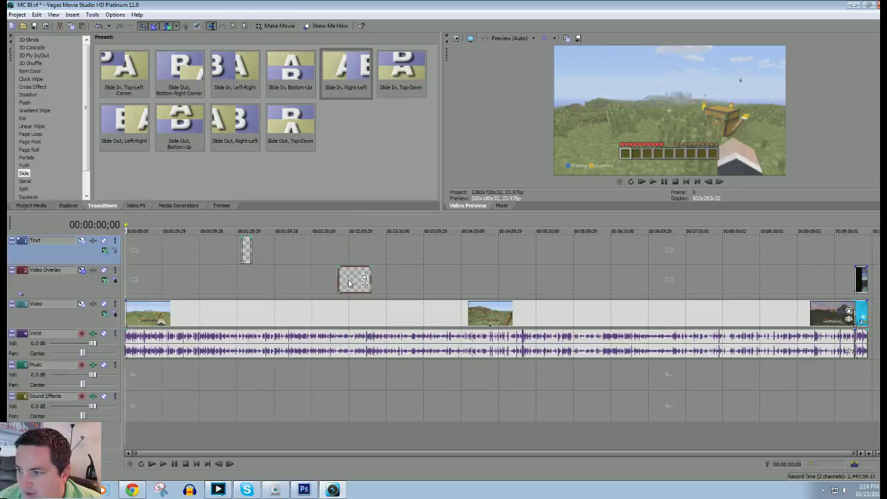
scroll(344, 288, "up", 5)
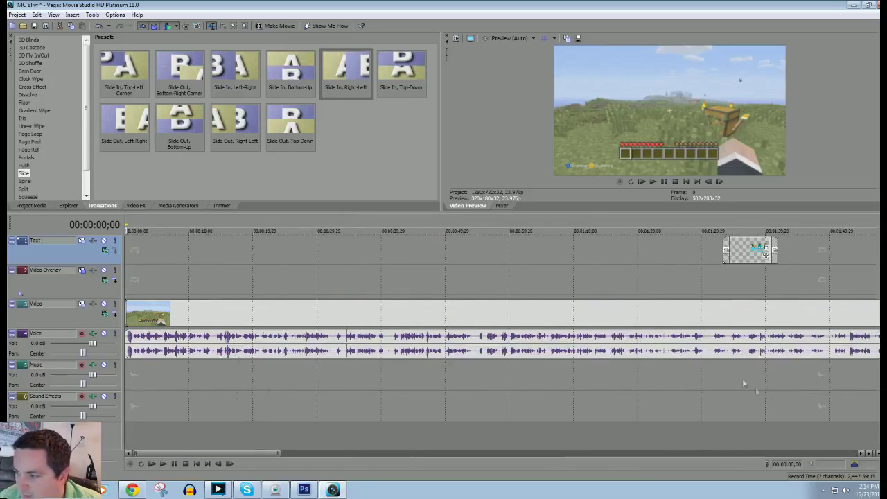
left_click(842, 456)
left_click(842, 456)
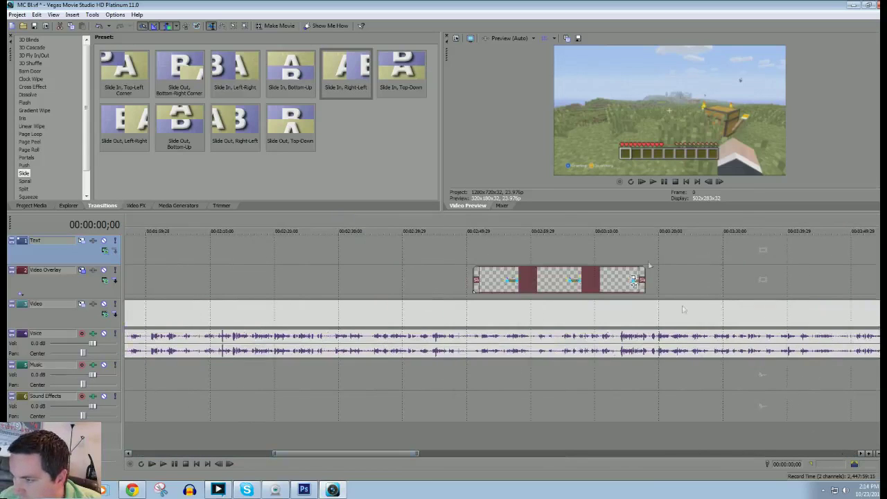
Preview the overlay by playing from just before the clip, then stop.
left_click(470, 226)
left_click(653, 183)
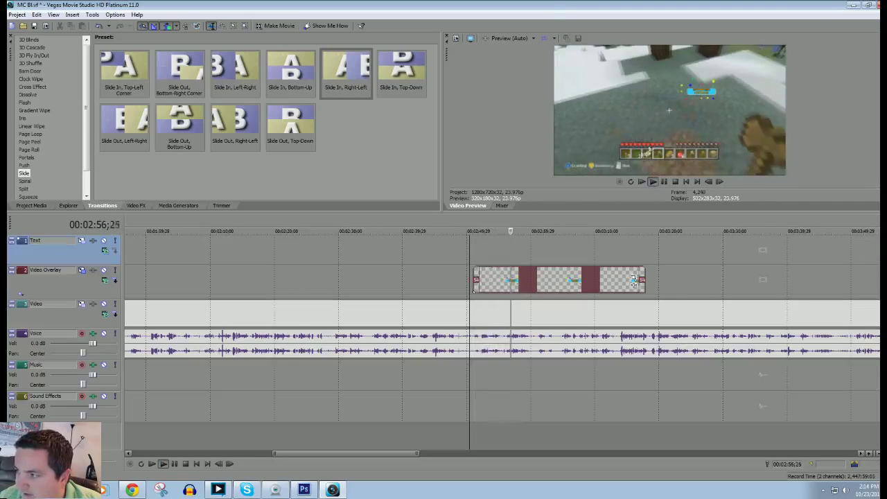
left_click(664, 181)
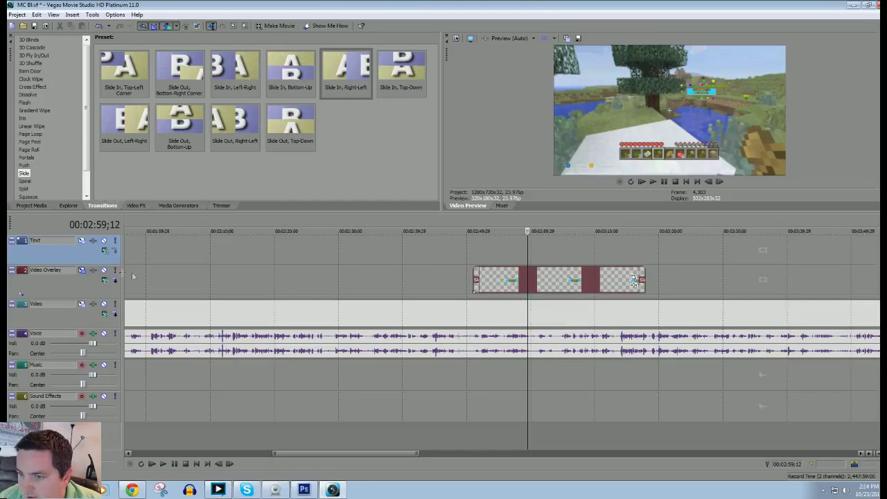
In Track Motion, enlarge the overlay to about 1,567.71 × 881.84 and reposition it.
left_click(81, 271)
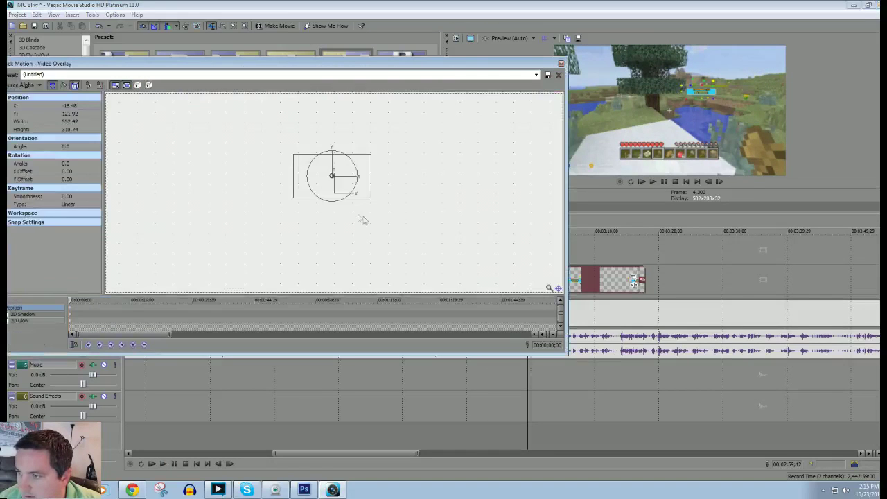
left_click_drag(294, 157, 220, 113)
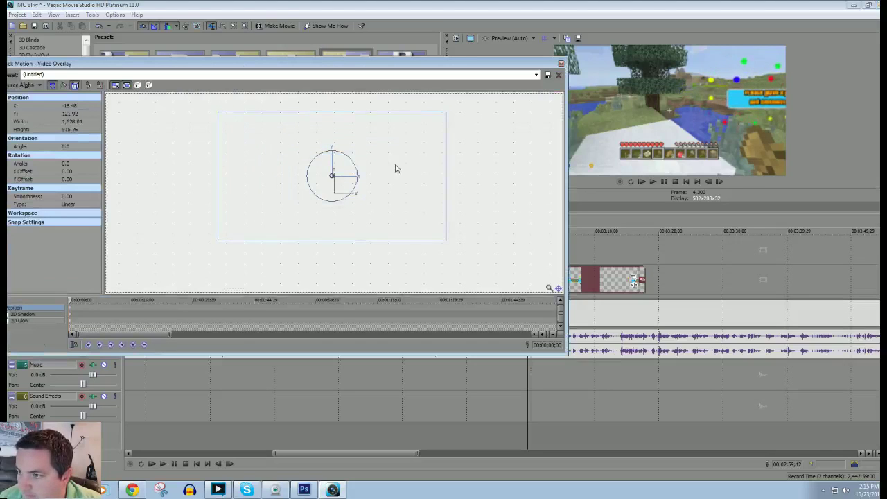
left_click_drag(392, 170, 367, 179)
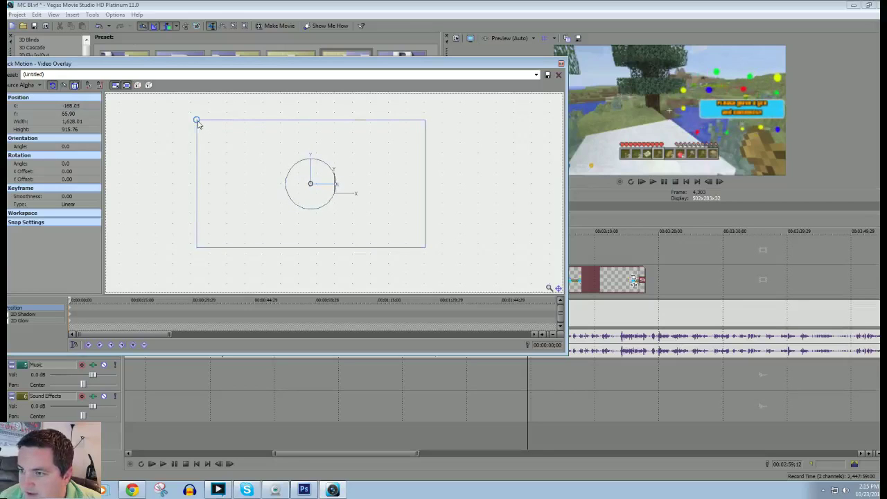
left_click_drag(196, 119, 187, 176)
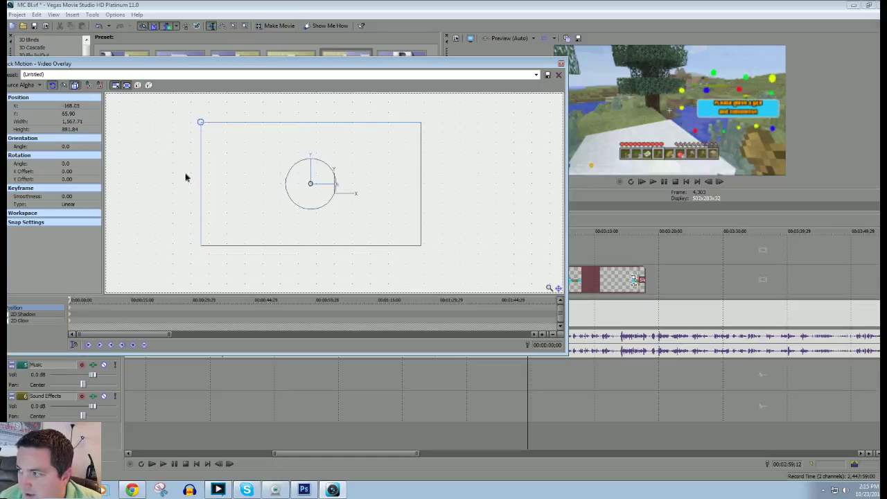
mouse_move(269, 155)
left_mouse_down()
mouse_move(345, 144)
mouse_move(266, 147)
mouse_move(273, 149)
left_mouse_up()
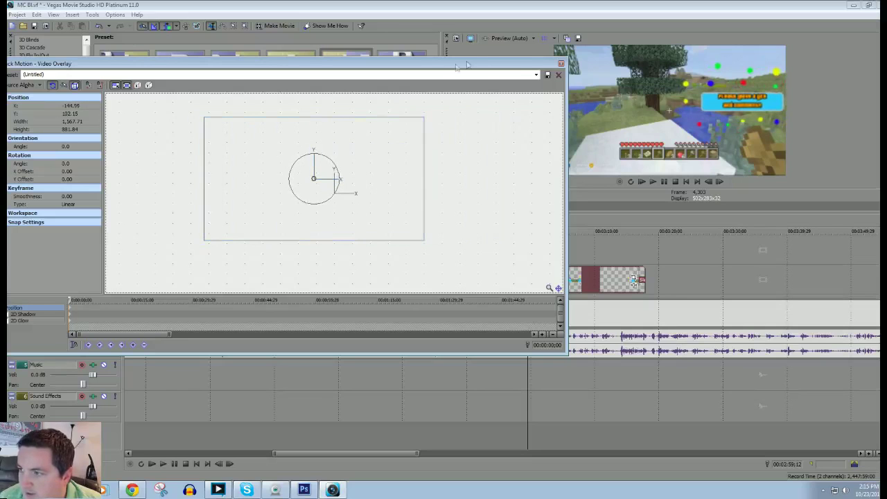
Close Track Motion and play back from just before the overlay clip.
left_click(562, 64)
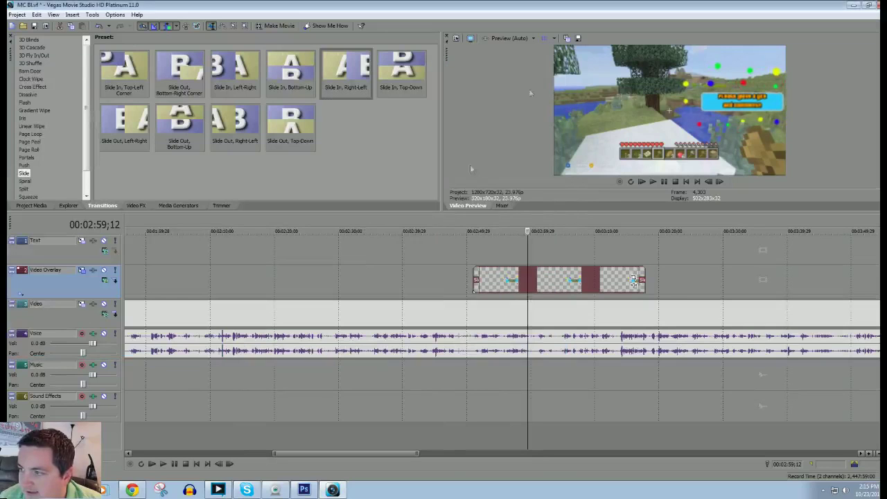
left_click(164, 469)
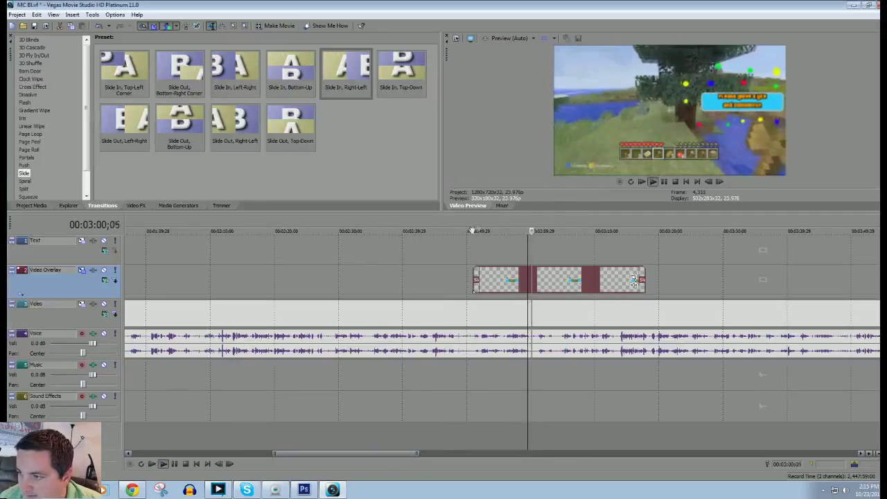
left_click(449, 223)
key("Return")
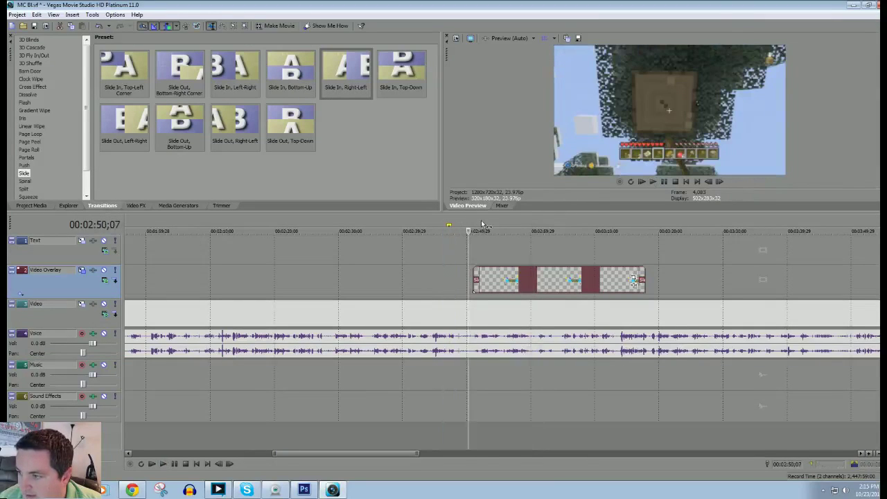
Replay from 2:50 and shorten the overlay clip by dragging its end left.
left_click(653, 182)
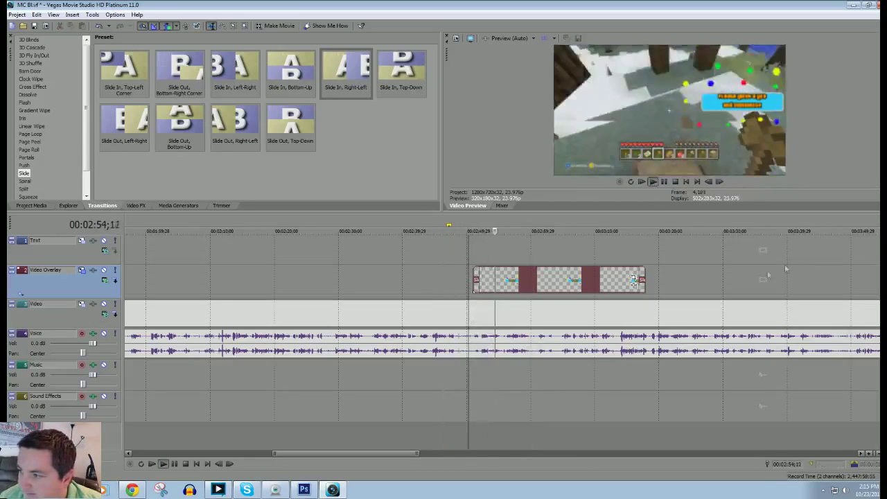
left_click_drag(643, 279, 551, 271)
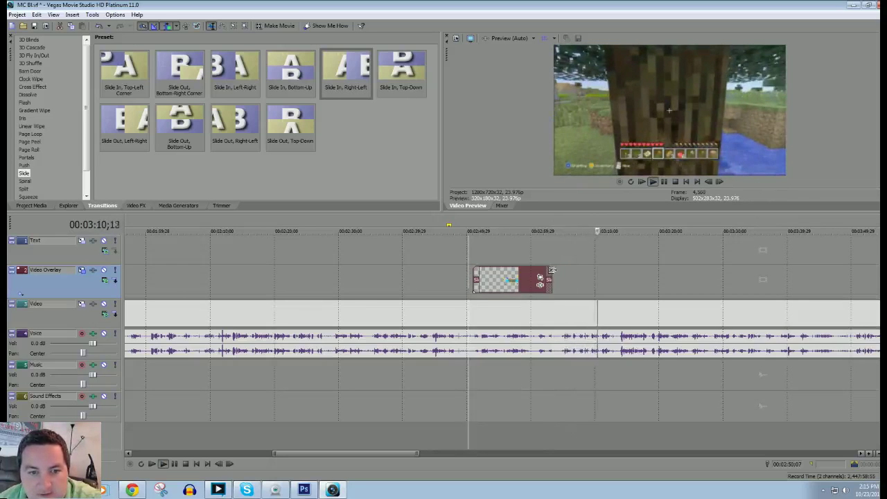
left_click(664, 181)
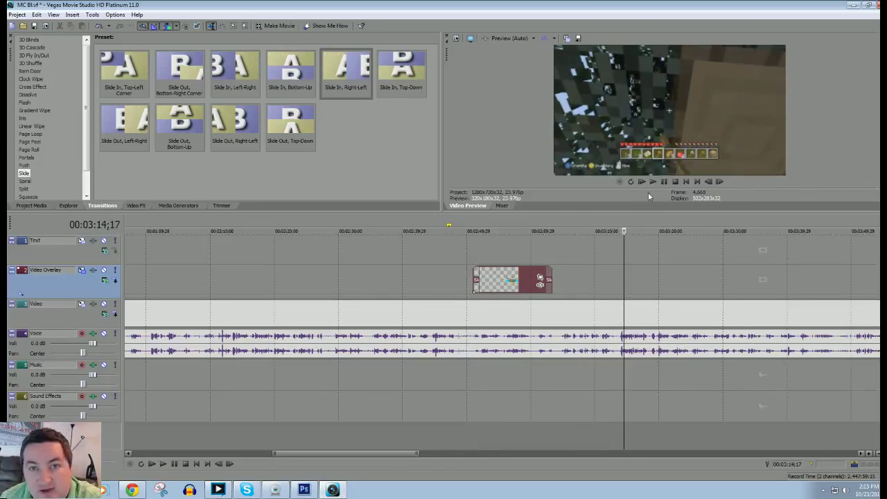